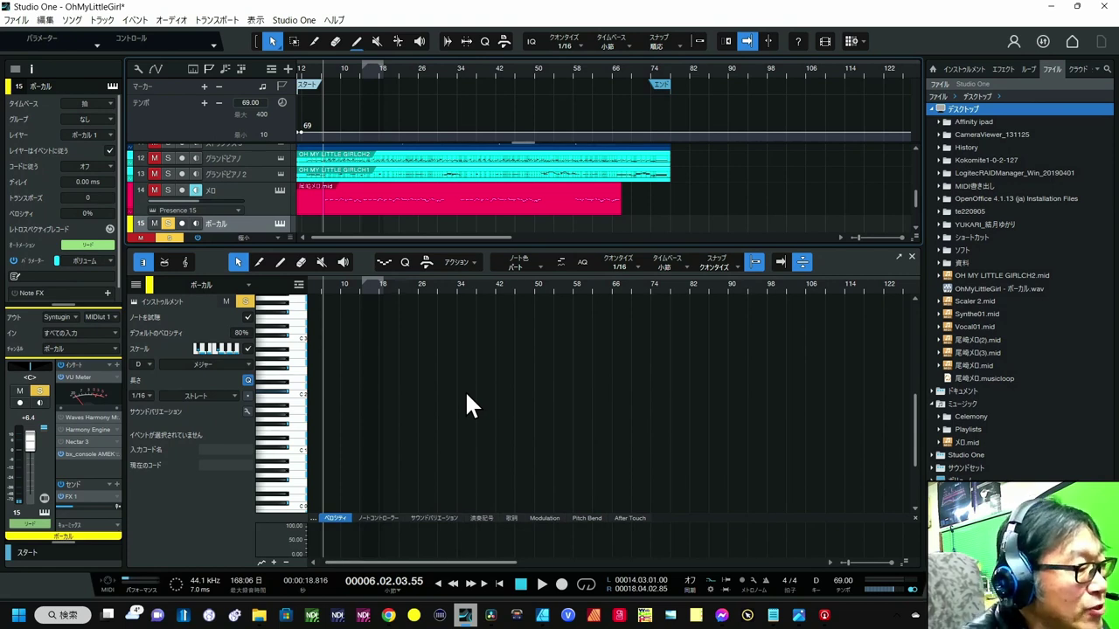
- Play a short passage of the soloed ボーカル track and stop playback
left_click(543, 584)
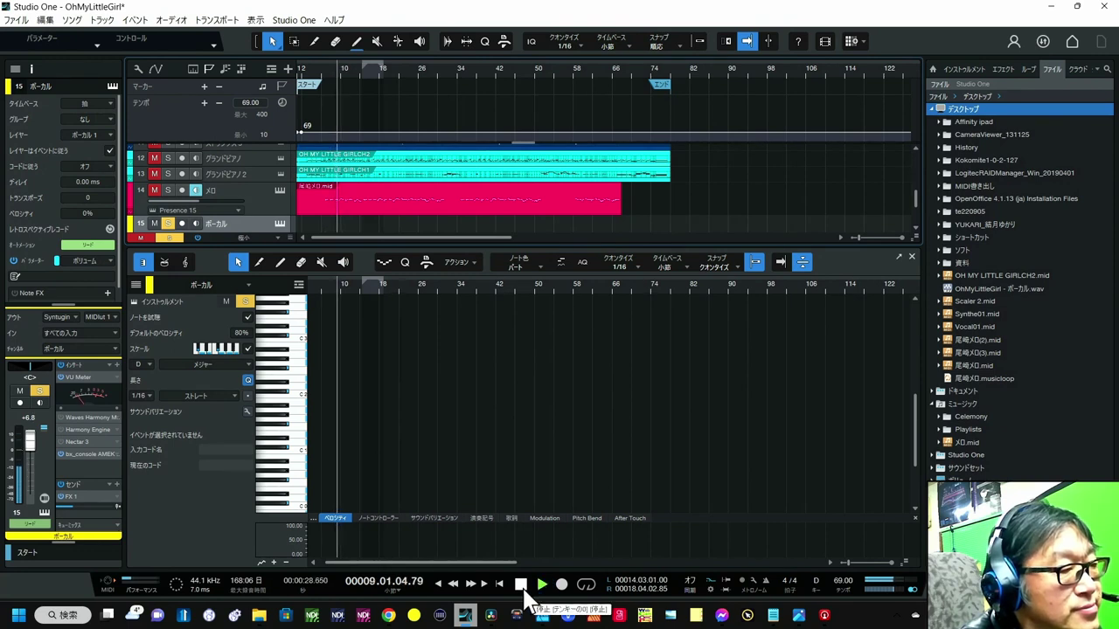
left_click(524, 591)
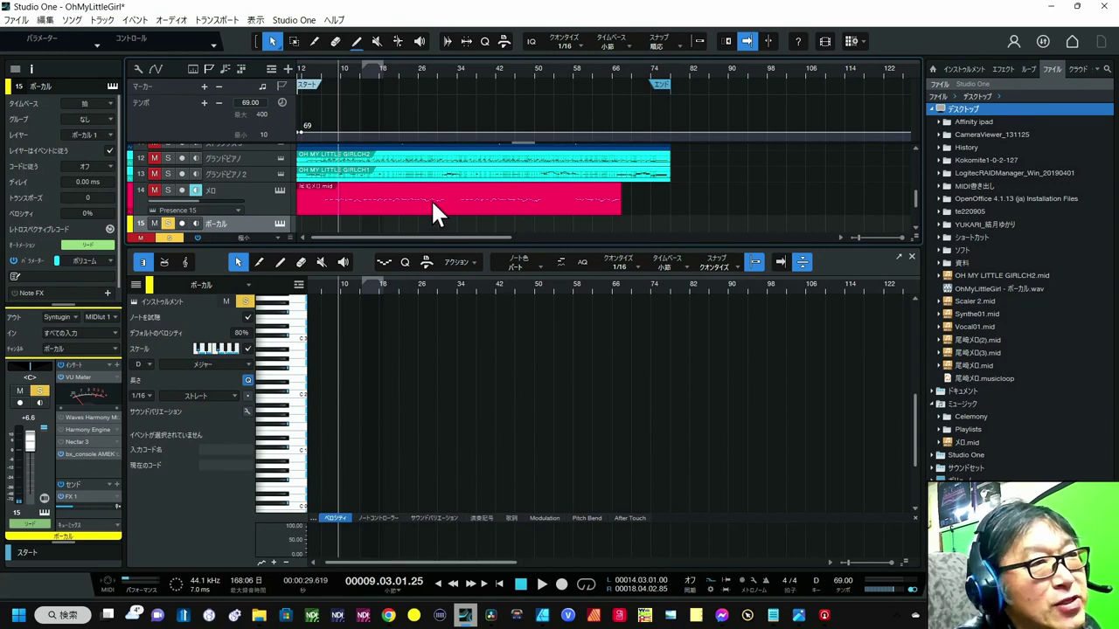
- Export the melody event on the メロ track to the デスクトップ folder as a MIDI file
left_click(958, 69)
left_click(1053, 70)
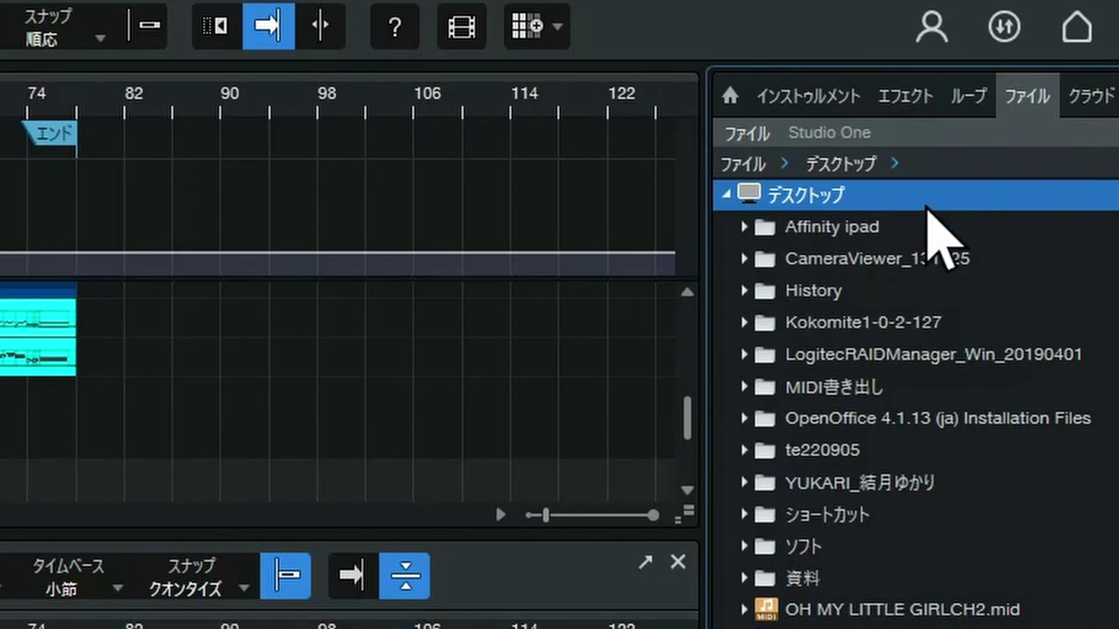
left_click(728, 195)
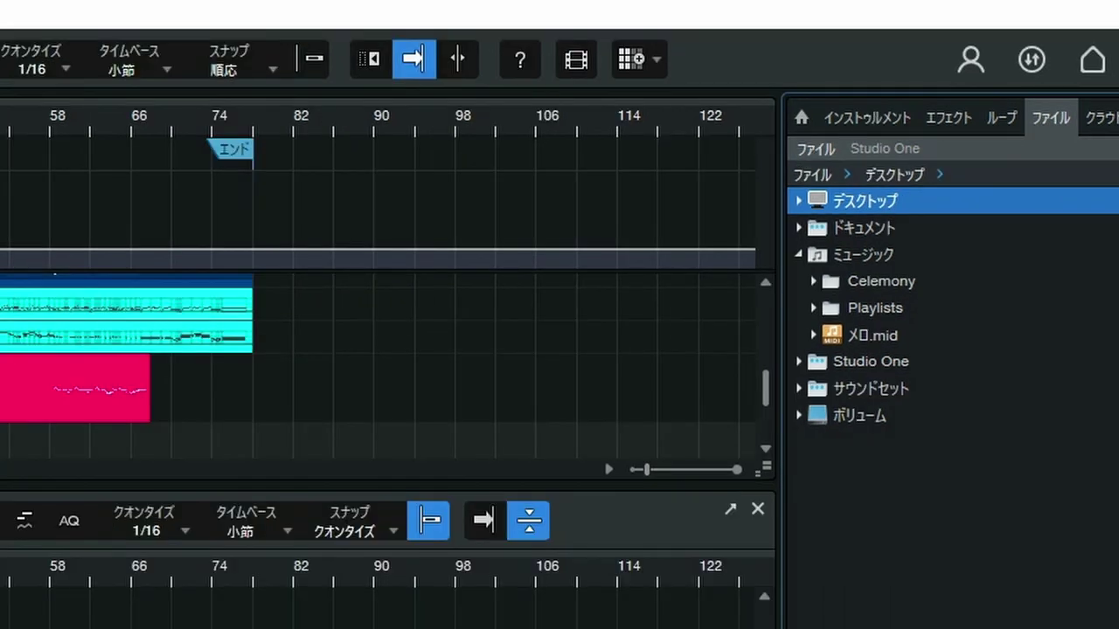
left_click_drag(3, 390, 827, 206)
key("shift")
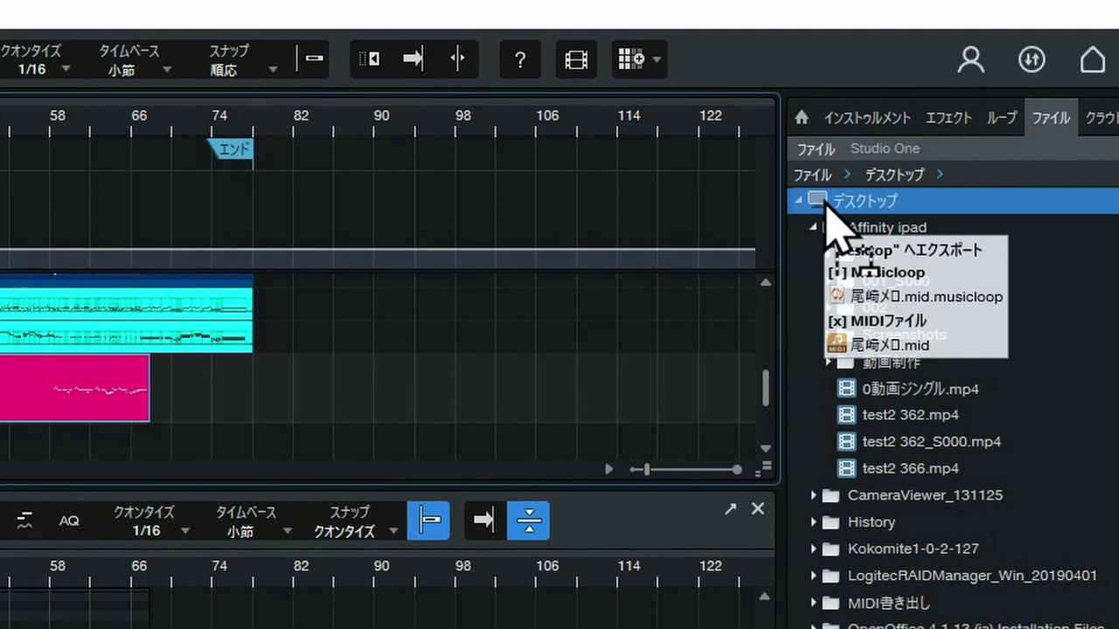
left_click_drag(825, 203, 828, 201)
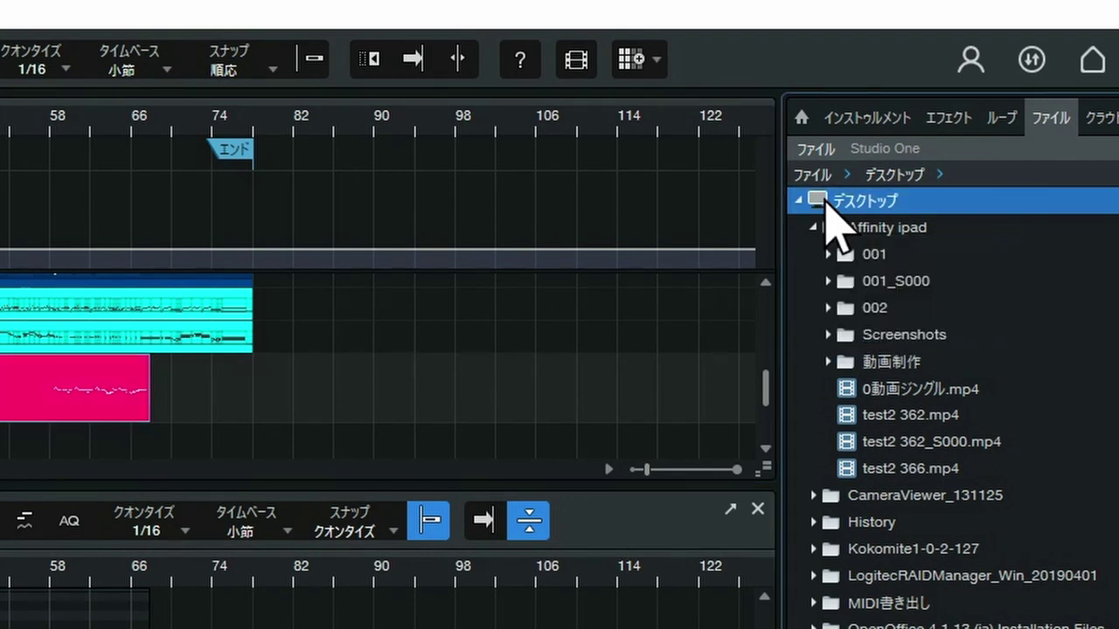
scroll(874, 262, "down", 2)
scroll(953, 393, "down", 1)
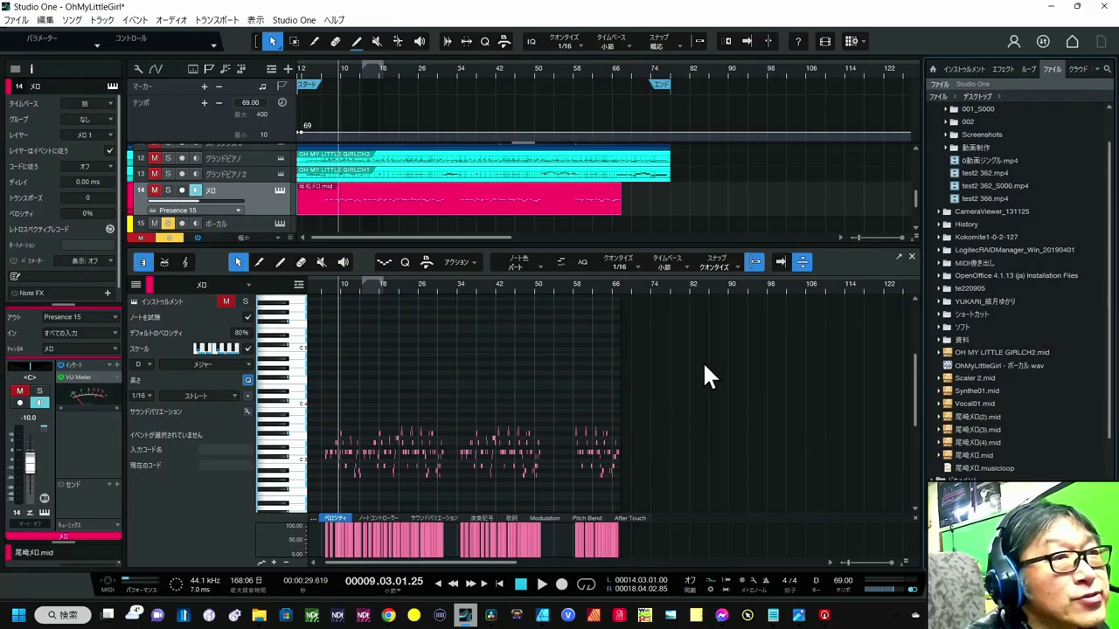
- Switch to the ACS composition software and import 尾崎メロ(4).mid from the desktop, reading melody channel 1
left_click(1053, 12)
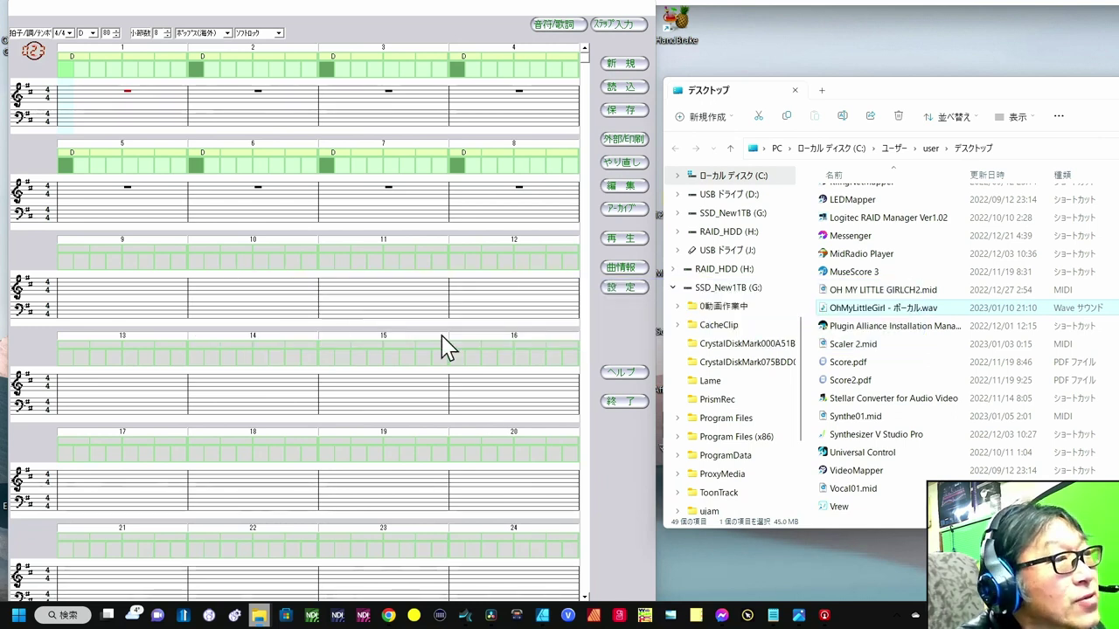
left_click(626, 140)
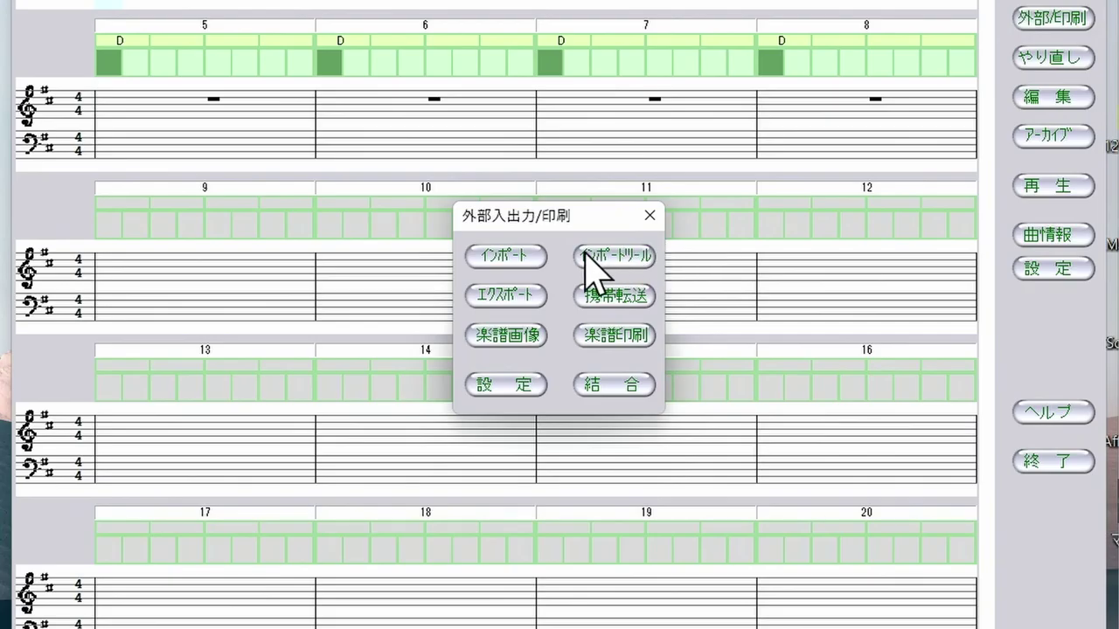
left_click(522, 254)
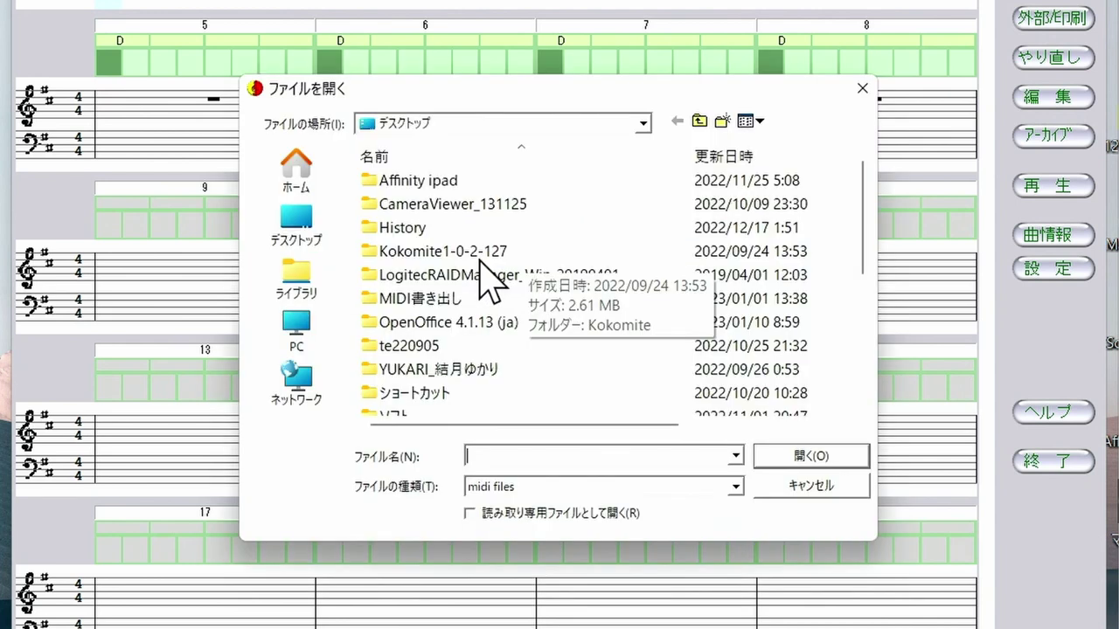
scroll(490, 290, "down", 5)
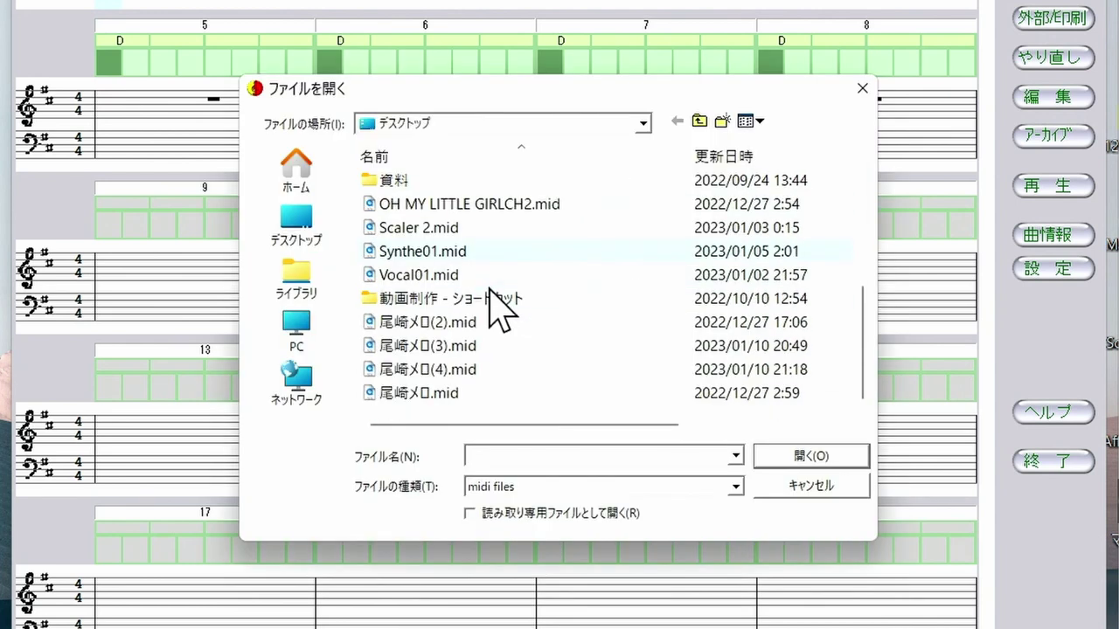
left_click(455, 367)
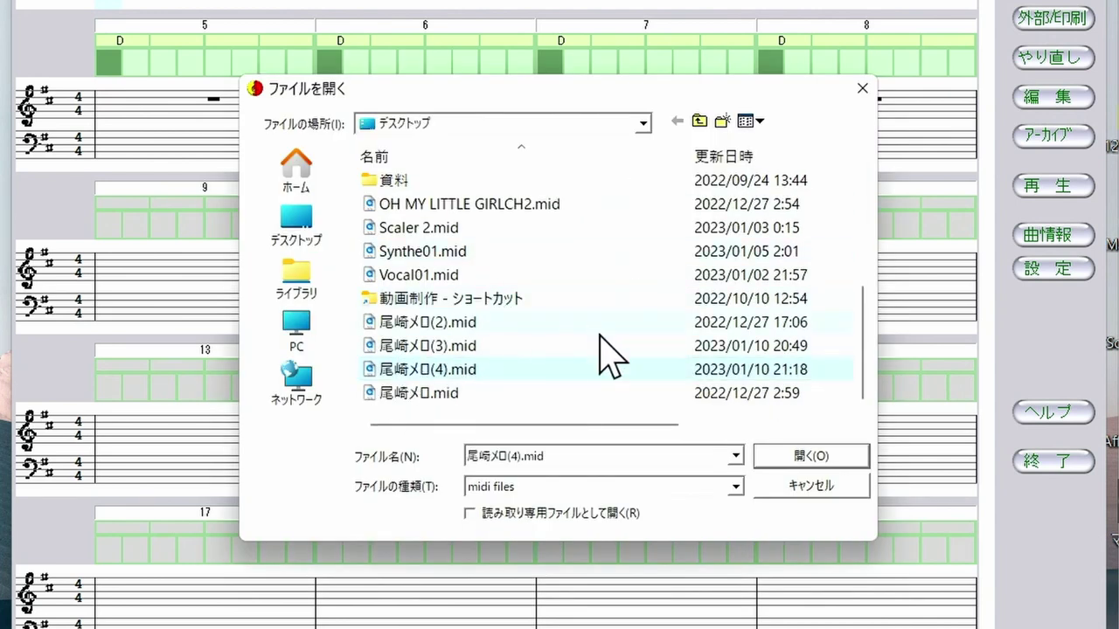
left_click(798, 457)
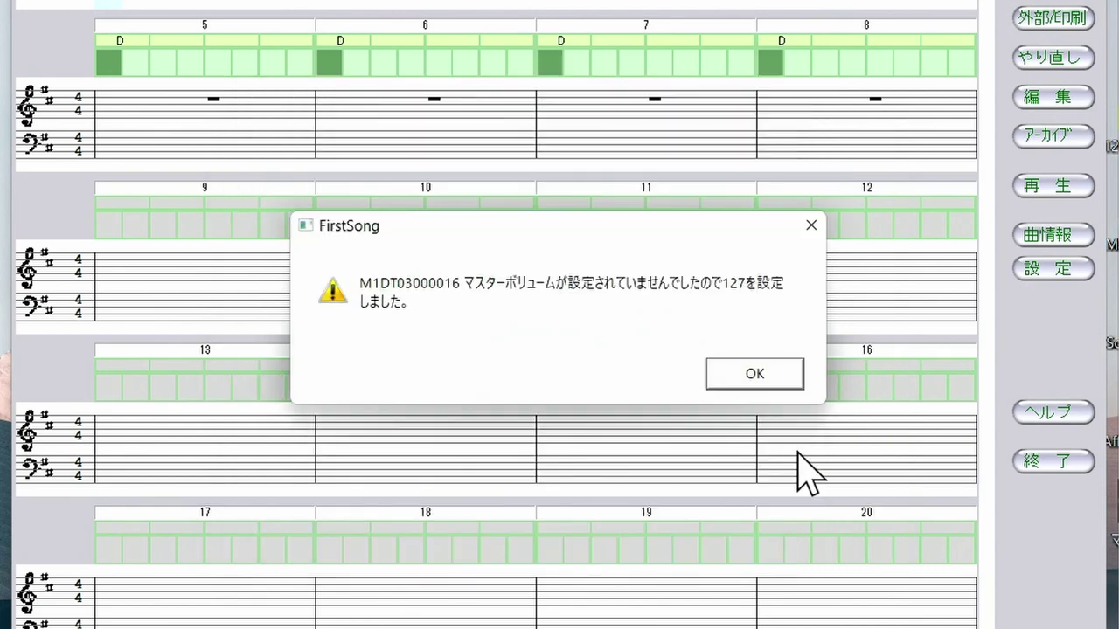
left_click(742, 374)
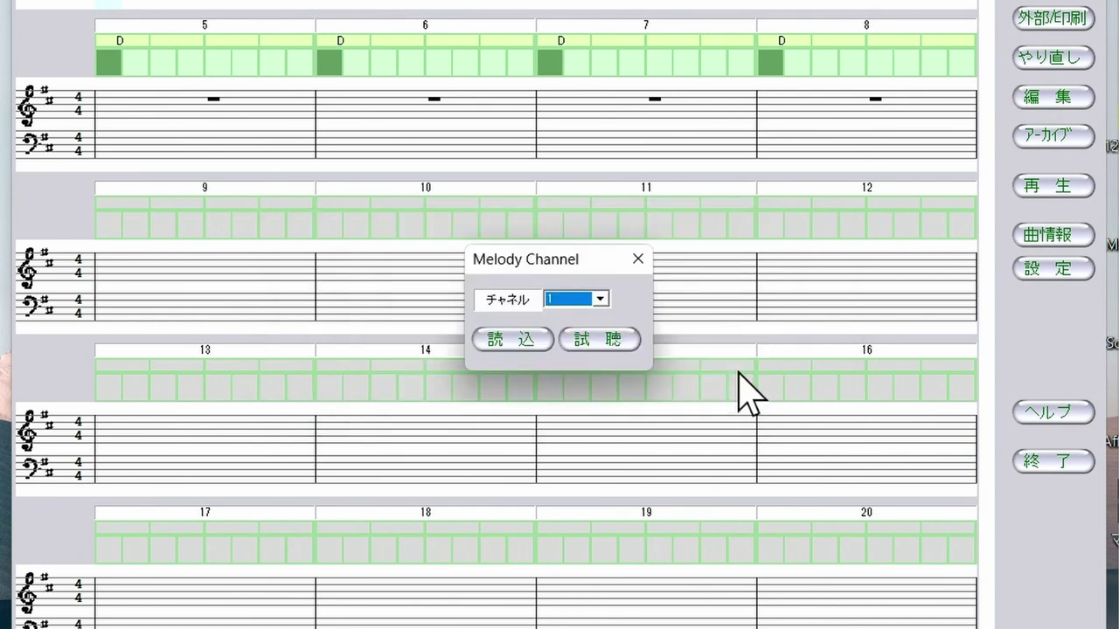
left_click(531, 337)
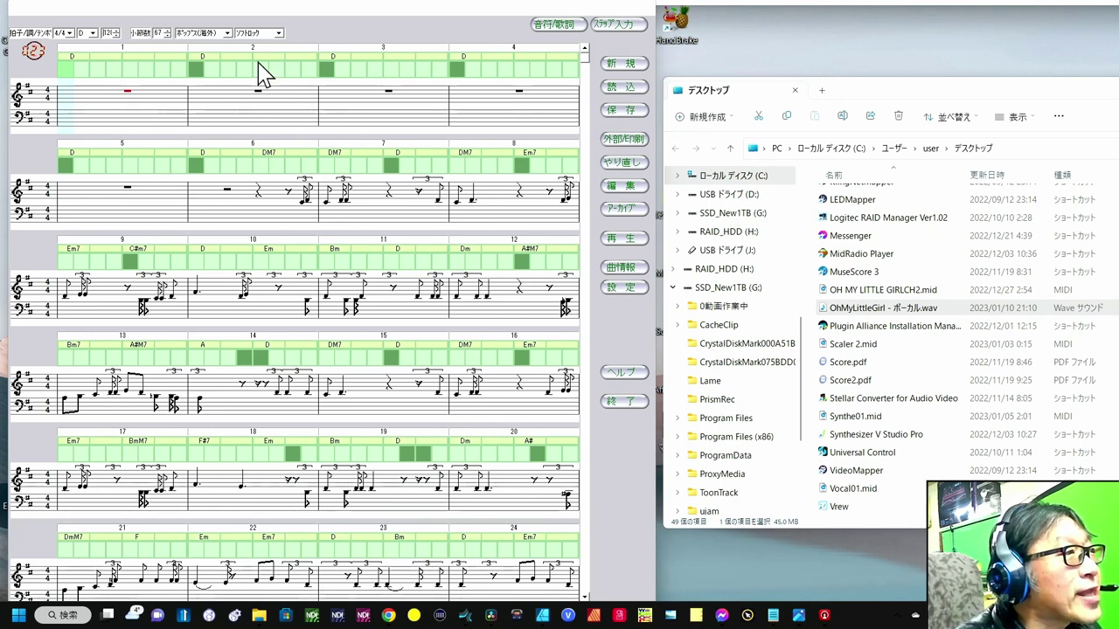
- Set the arrangement genre to クラシック and browse the styles it offers
left_click(226, 32)
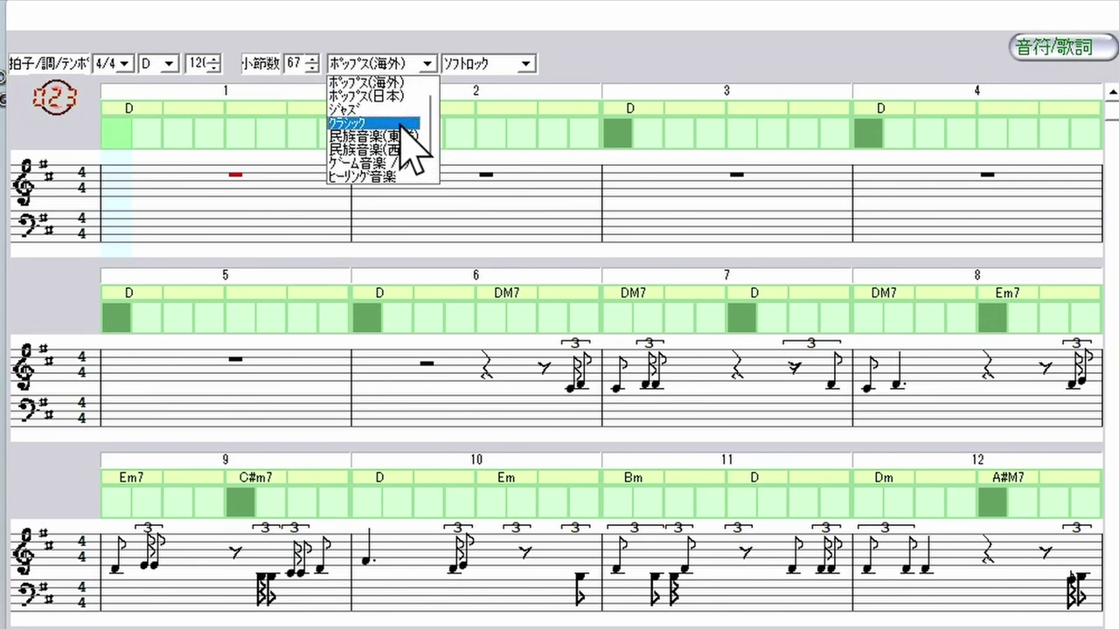
scroll(402, 132, "down", 1)
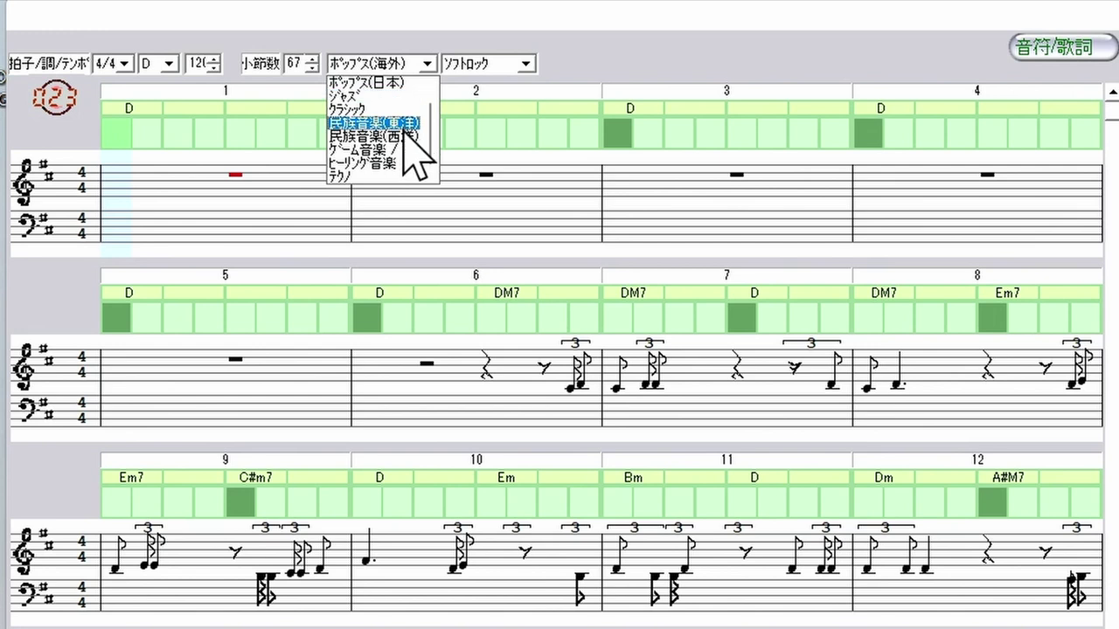
left_click(408, 111)
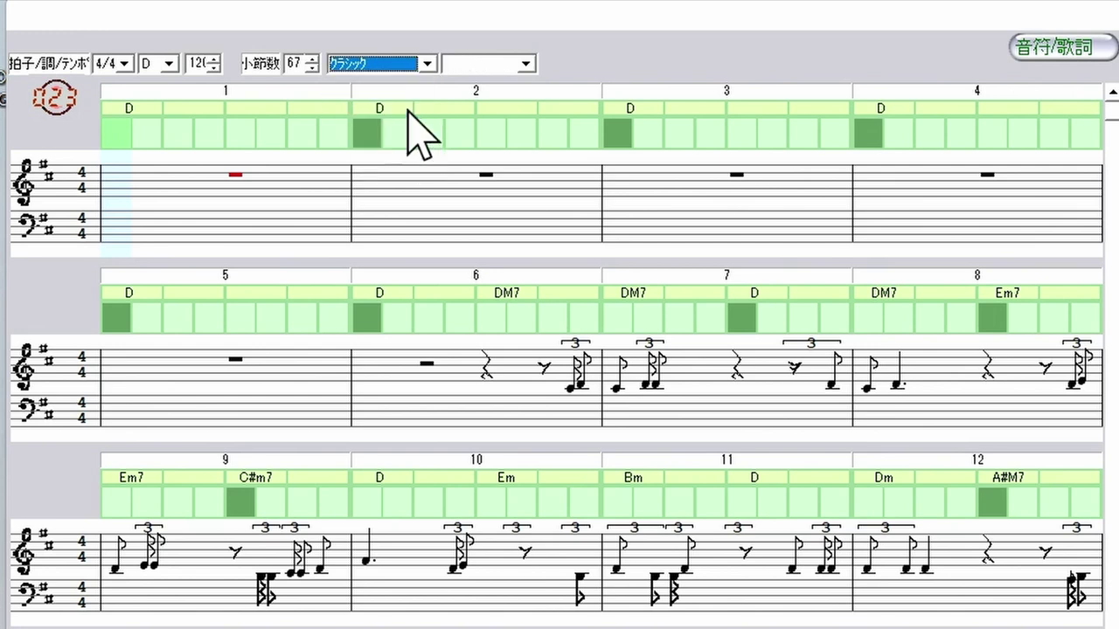
left_click(528, 64)
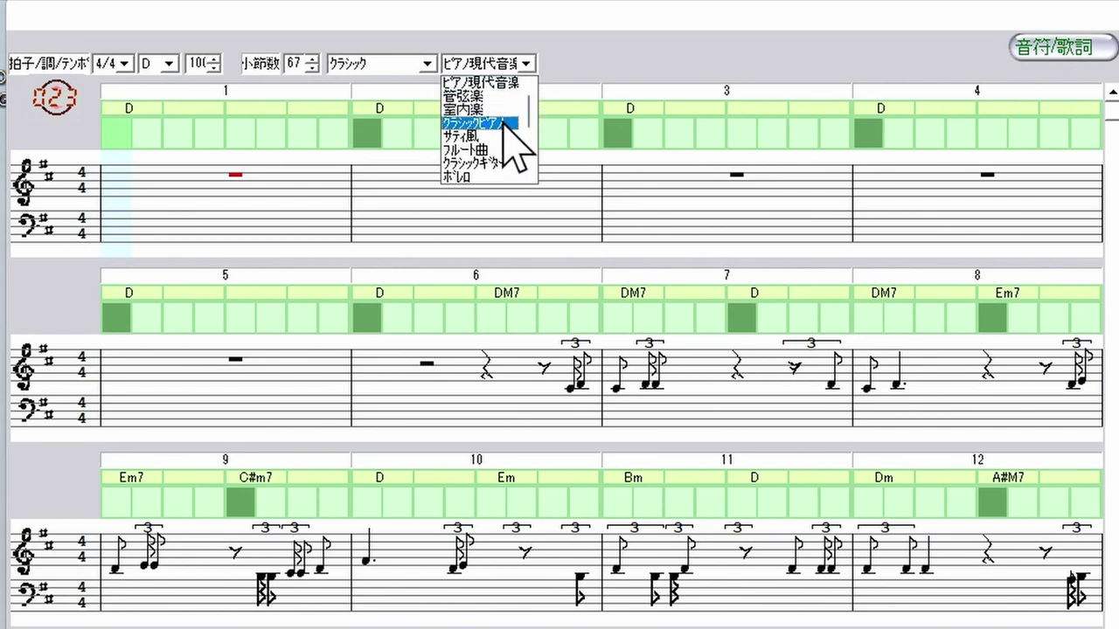
scroll(502, 138, "down", 3)
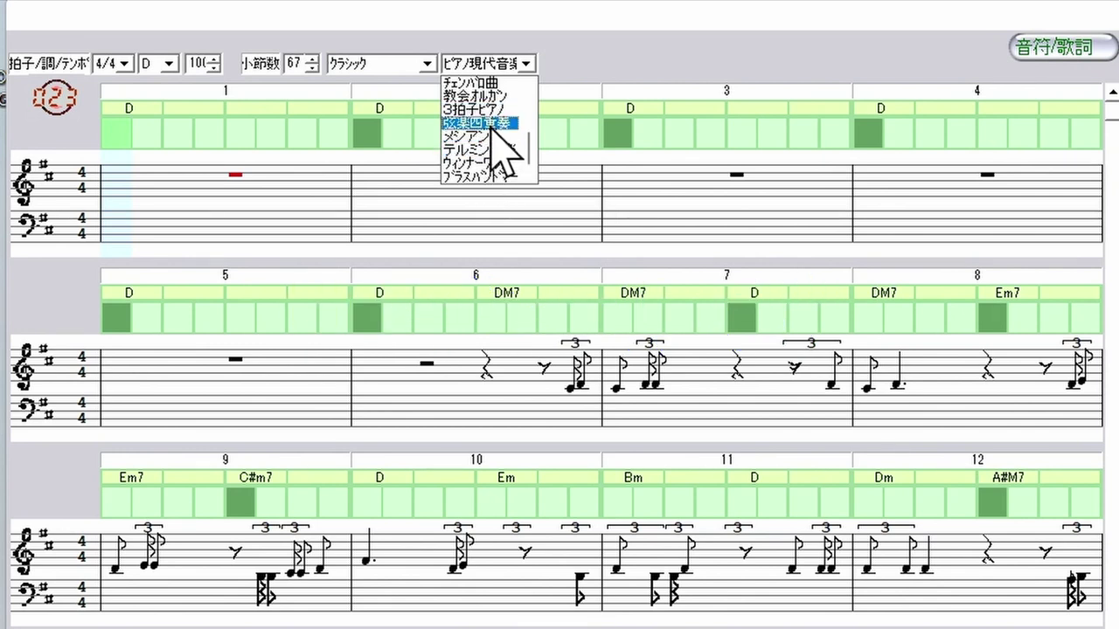
left_click(570, 63)
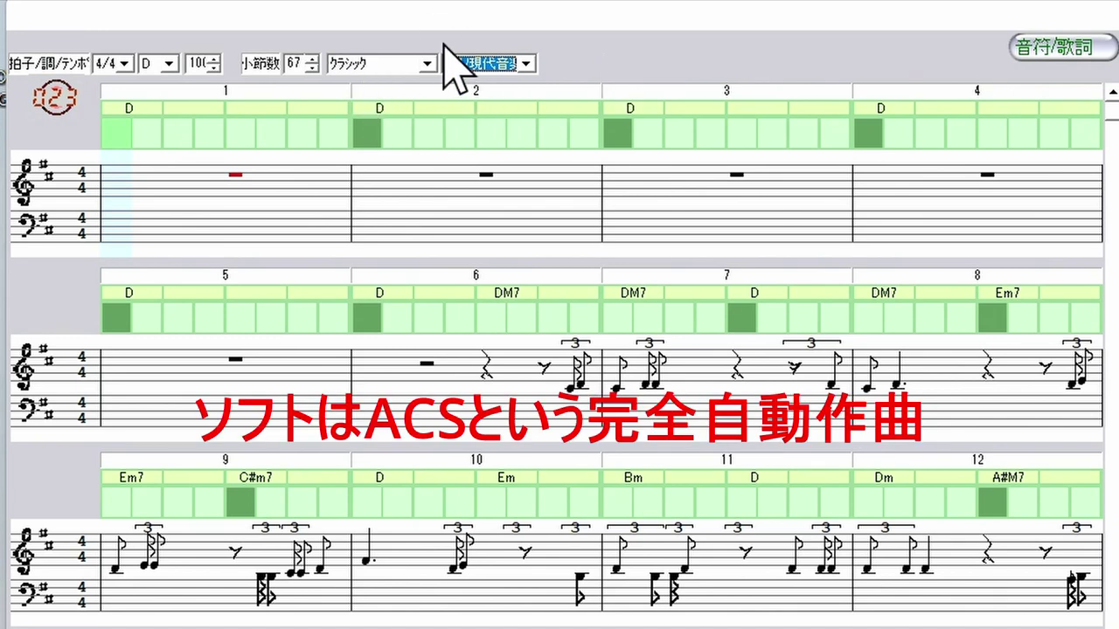
left_click(428, 64)
left_click(662, 32)
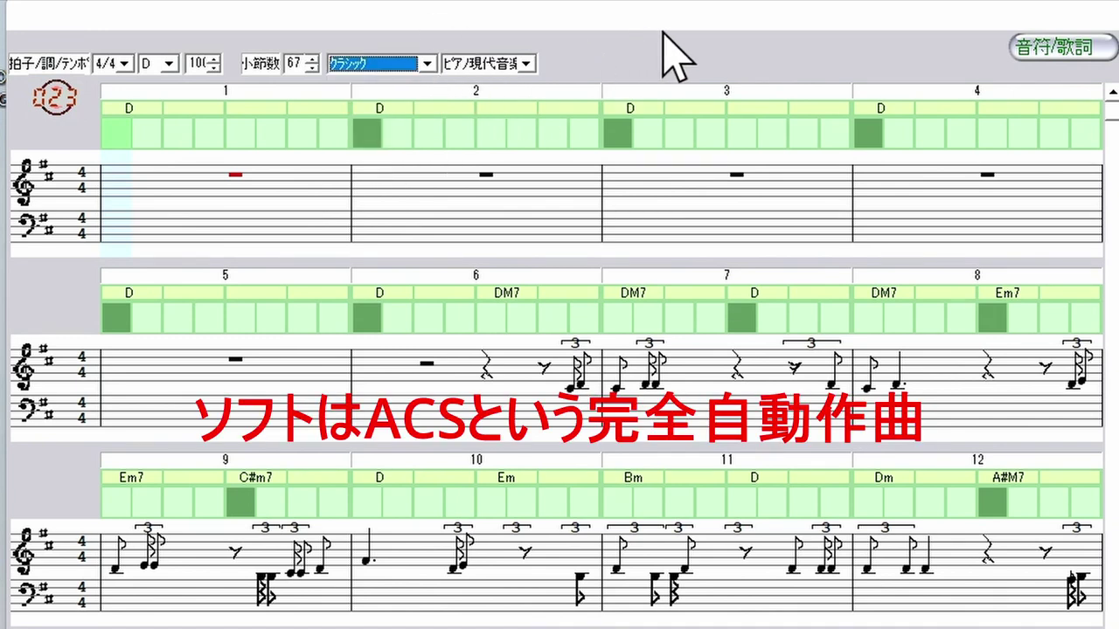
- Set the genre to ポップス(海外) with the ソフトロック style, and set the tempo to 69
left_click(429, 64)
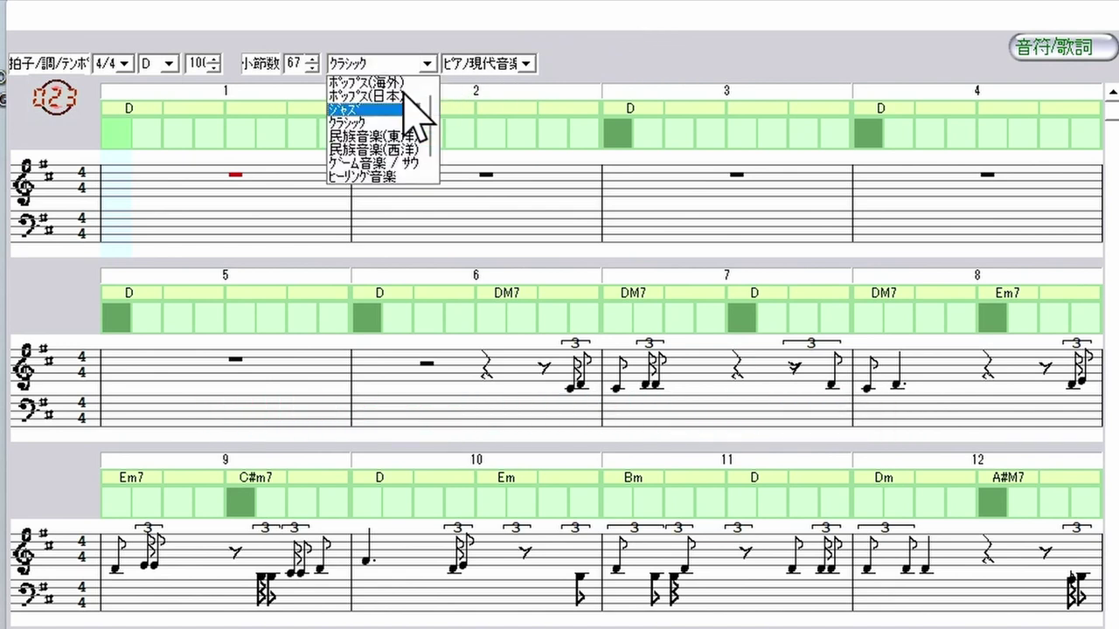
left_click(398, 86)
left_click(527, 64)
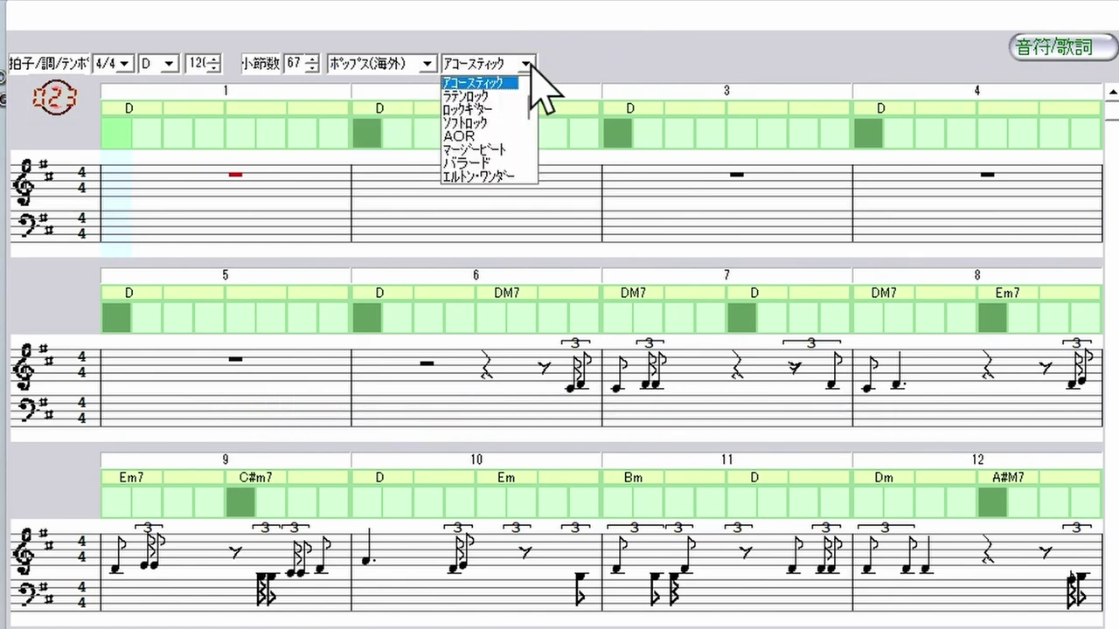
left_click(492, 124)
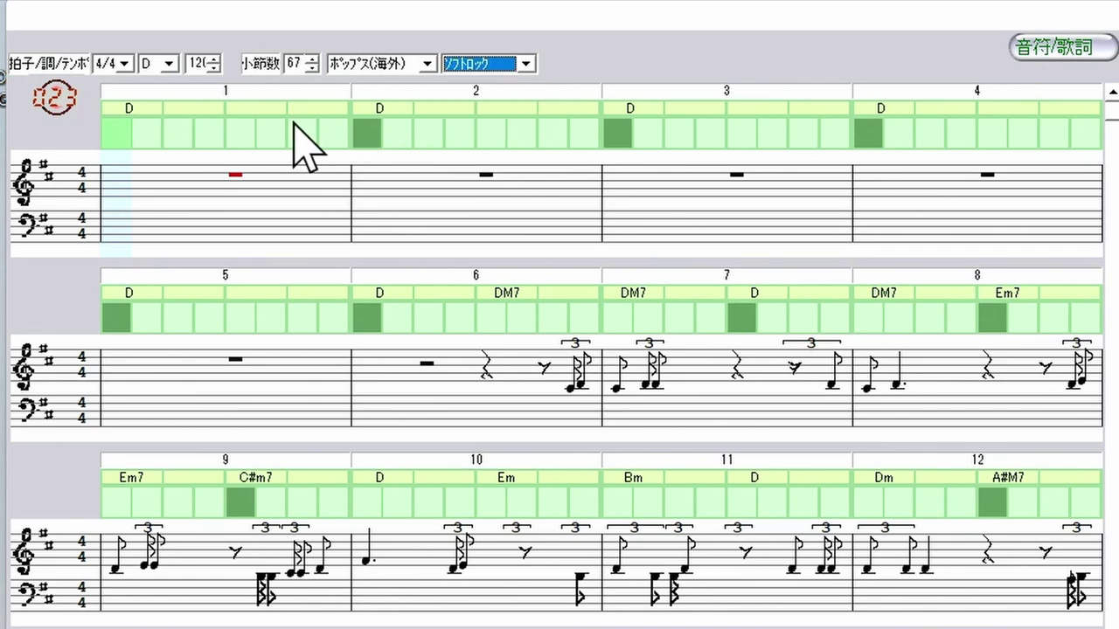
left_click(199, 68)
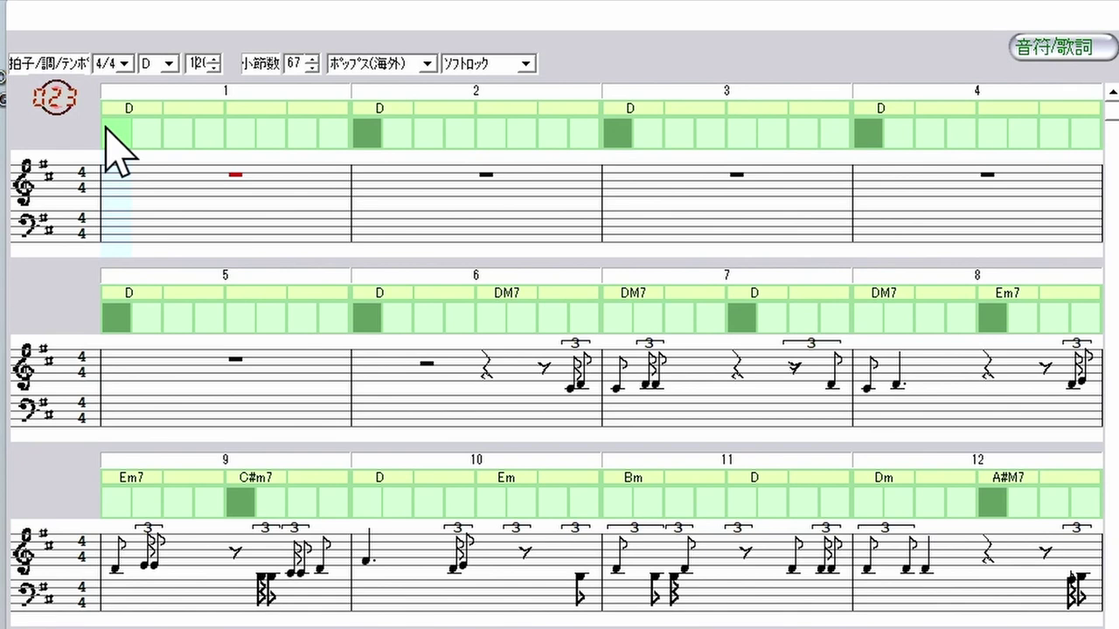
type("69")
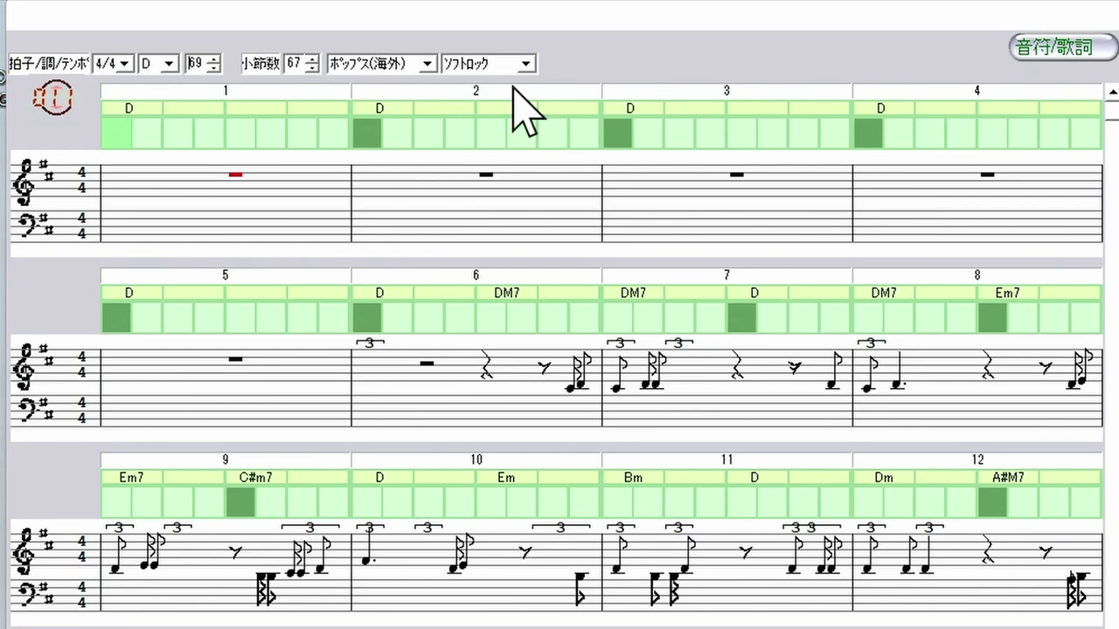
- Change the arrangement genre to ジャズ
left_click(427, 64)
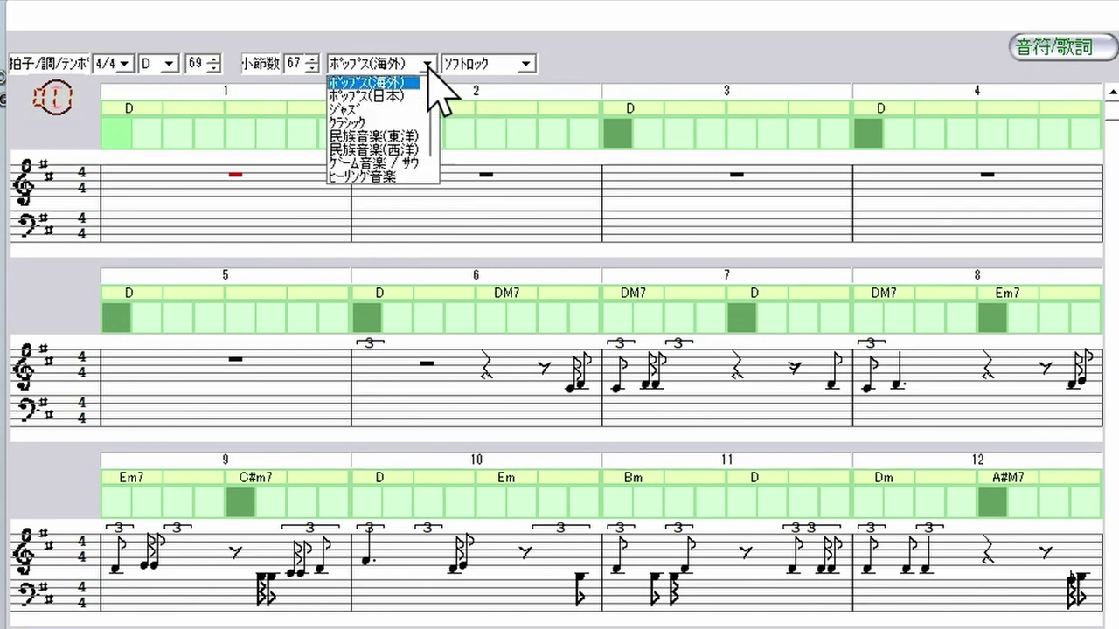
left_click(377, 110)
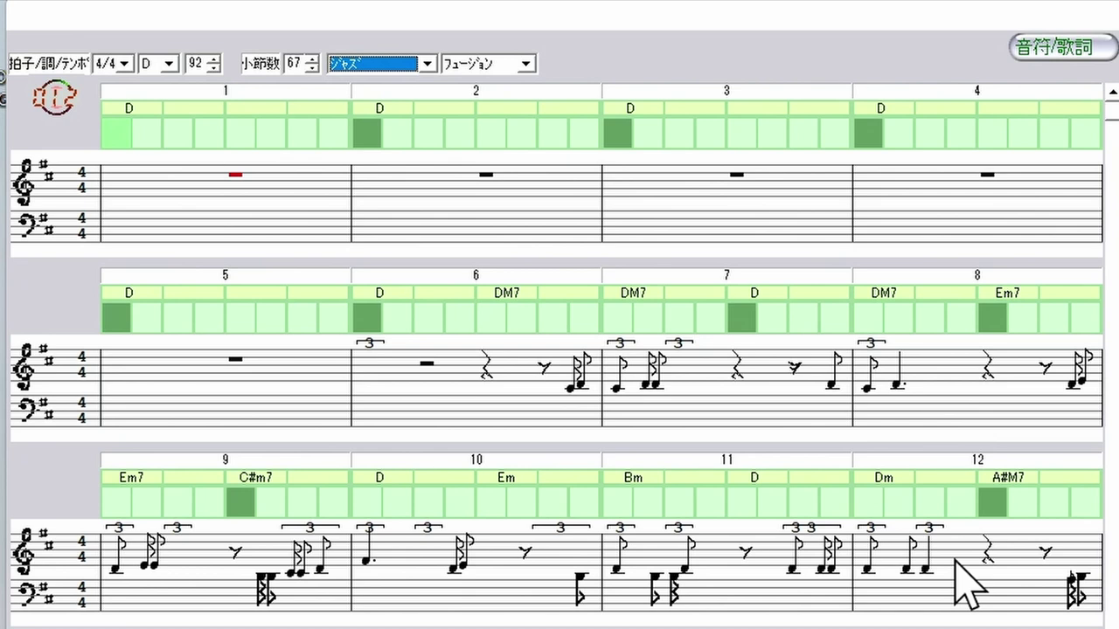
- Return the genre to ポップス(海外) with the ソフトロック style, and open the tempo value for editing
left_click(428, 63)
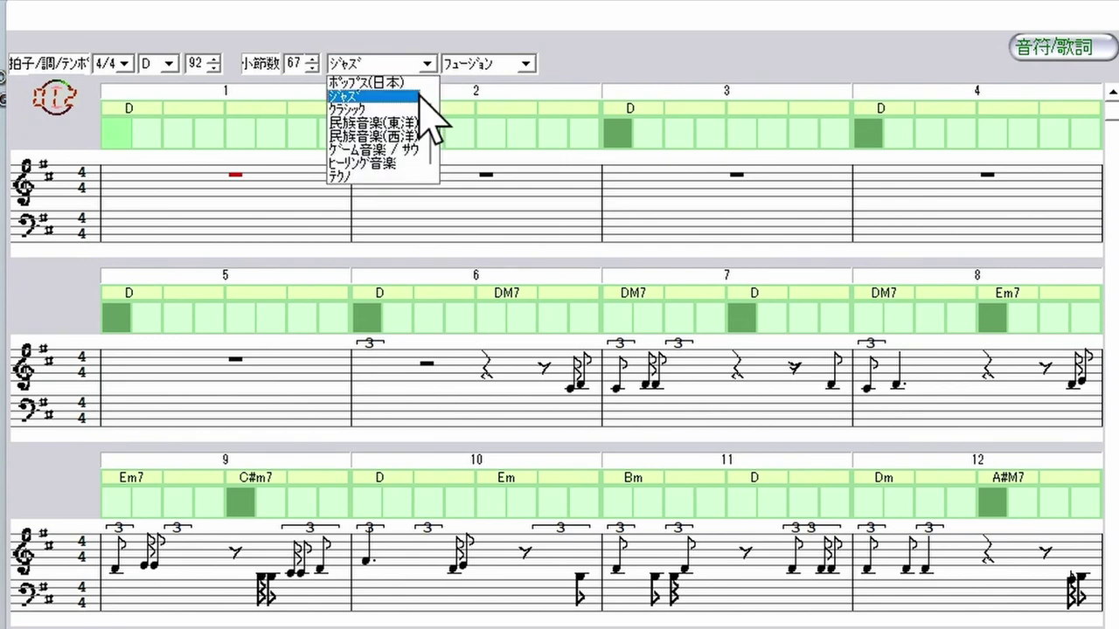
scroll(418, 93, "up", 1)
left_click(400, 84)
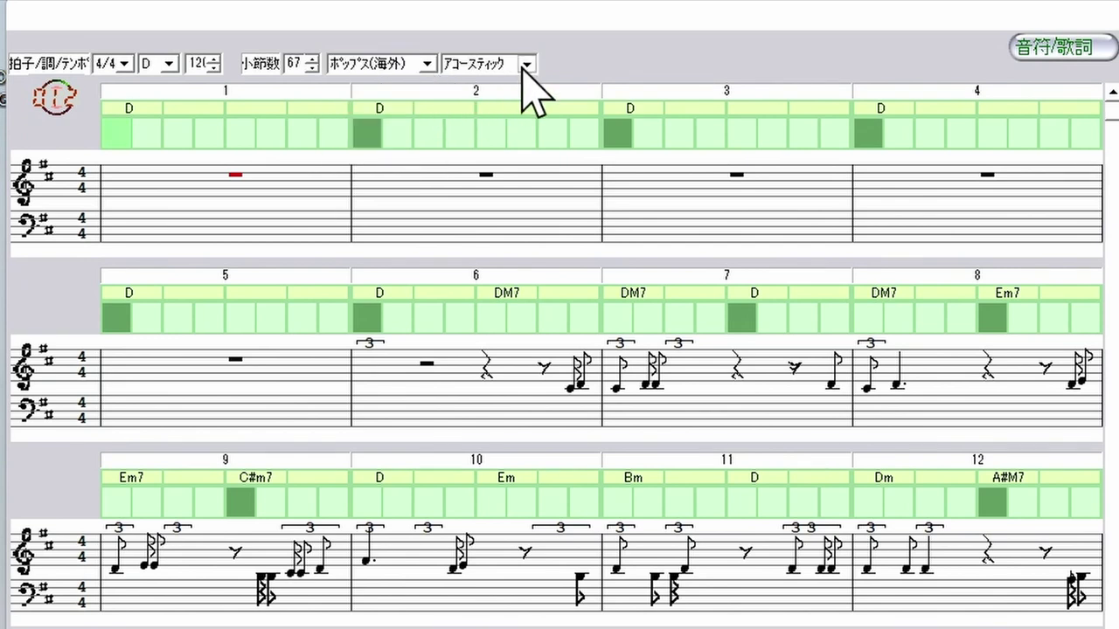
left_click(525, 64)
left_click(476, 124)
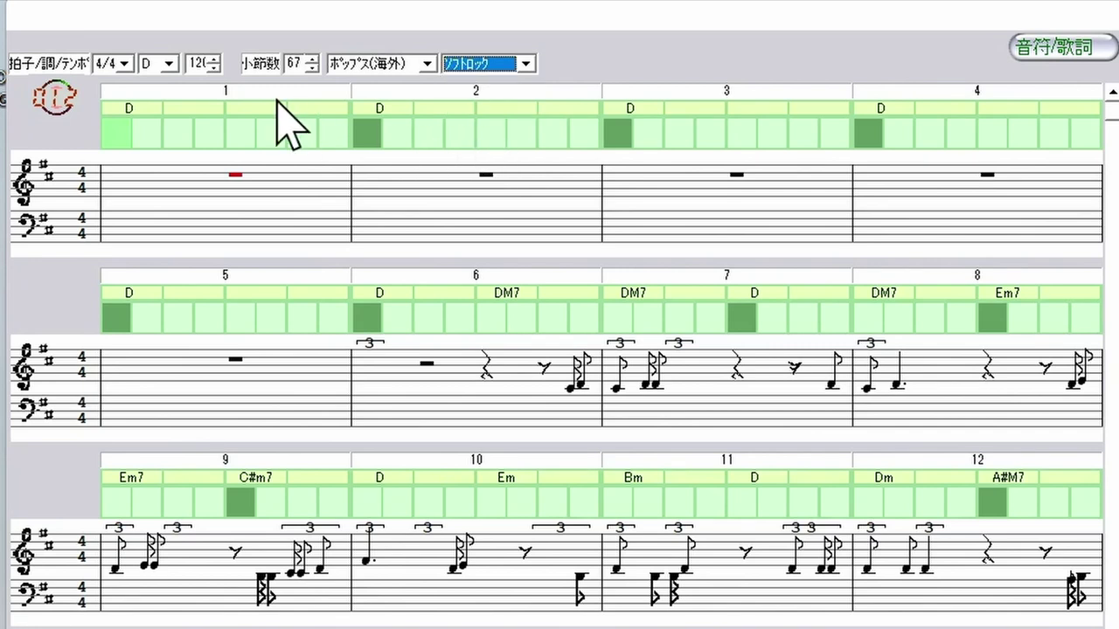
left_click(209, 67)
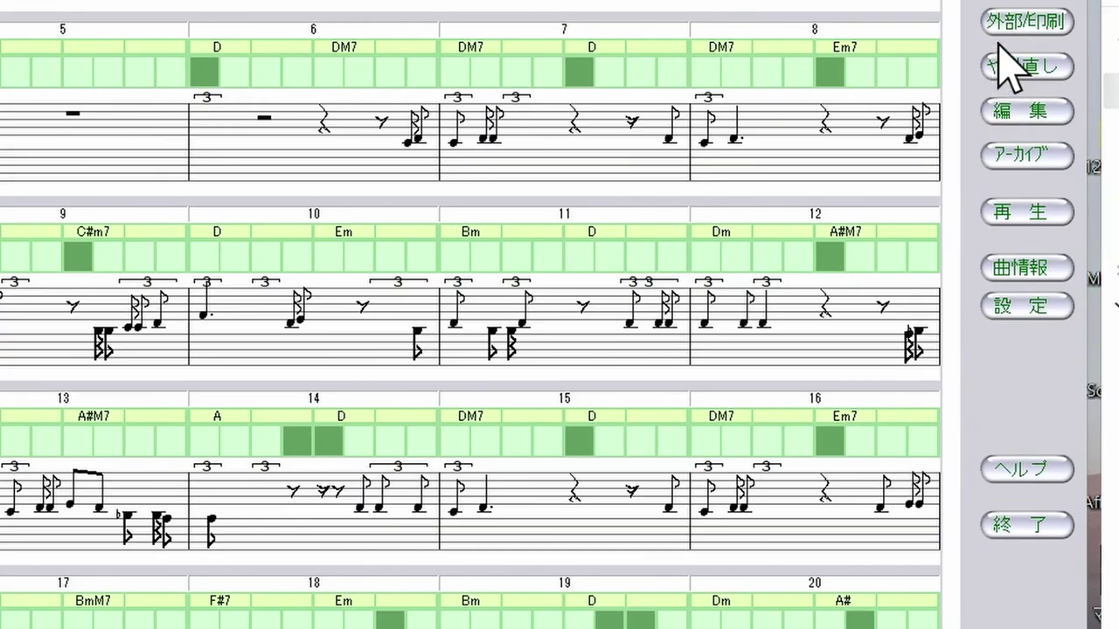
- Export the arrangement as a MIDI file named 尾崎メロ(4)_Easy_Listening.mid to the desktop
left_click(1008, 35)
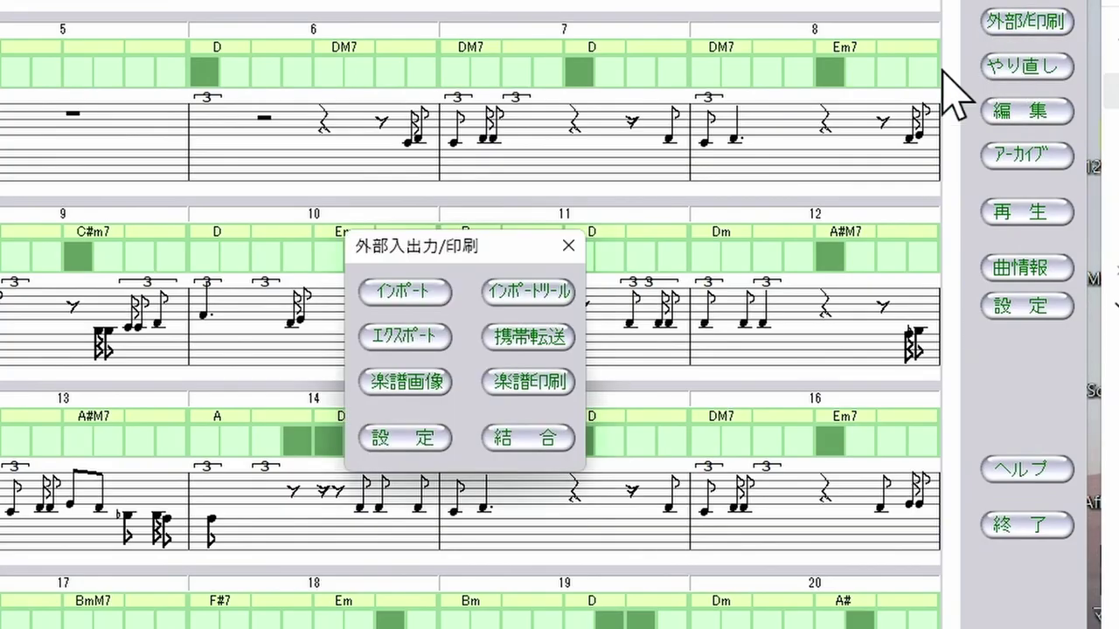
left_click(406, 337)
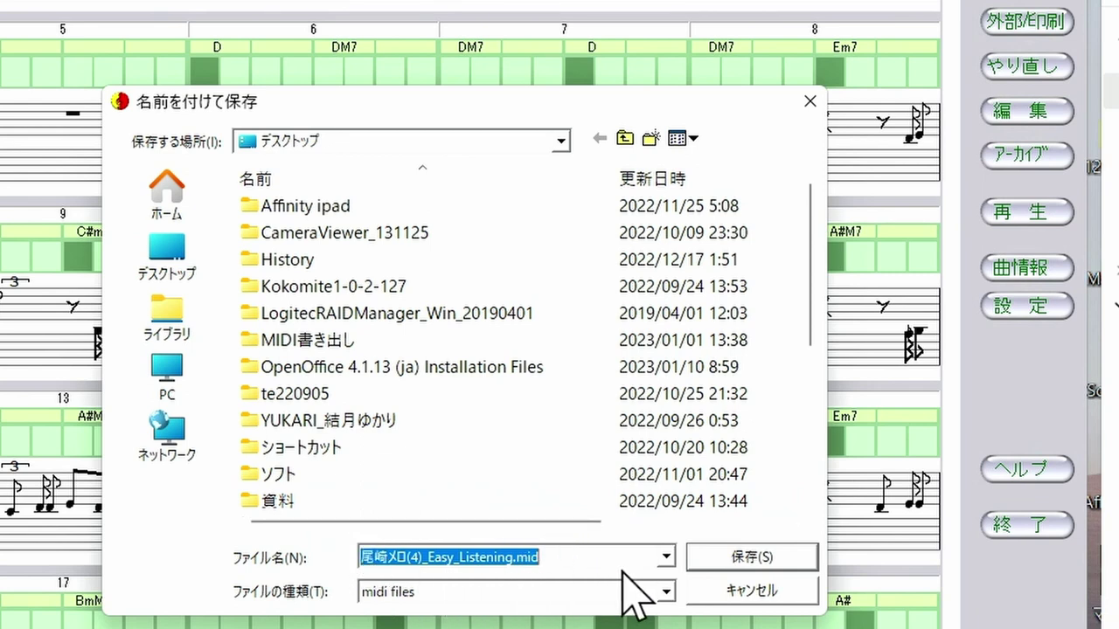
left_click(737, 560)
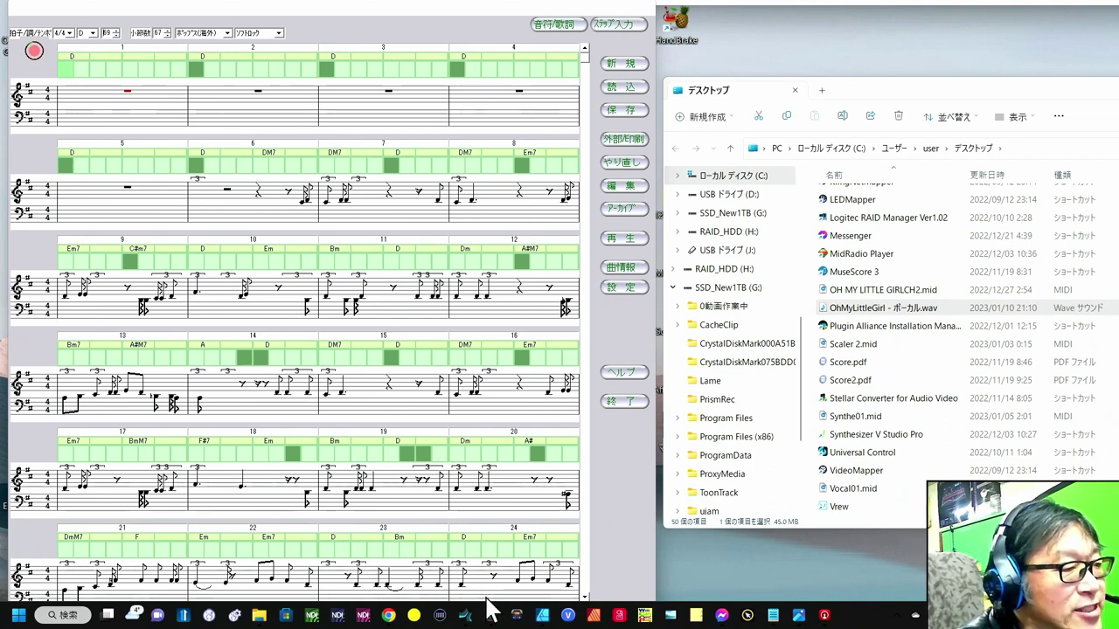
- Switch to Studio One and open 尾崎メロ(4)_Easy_Listening.mid from the desktop
left_click(472, 619)
left_click(16, 19)
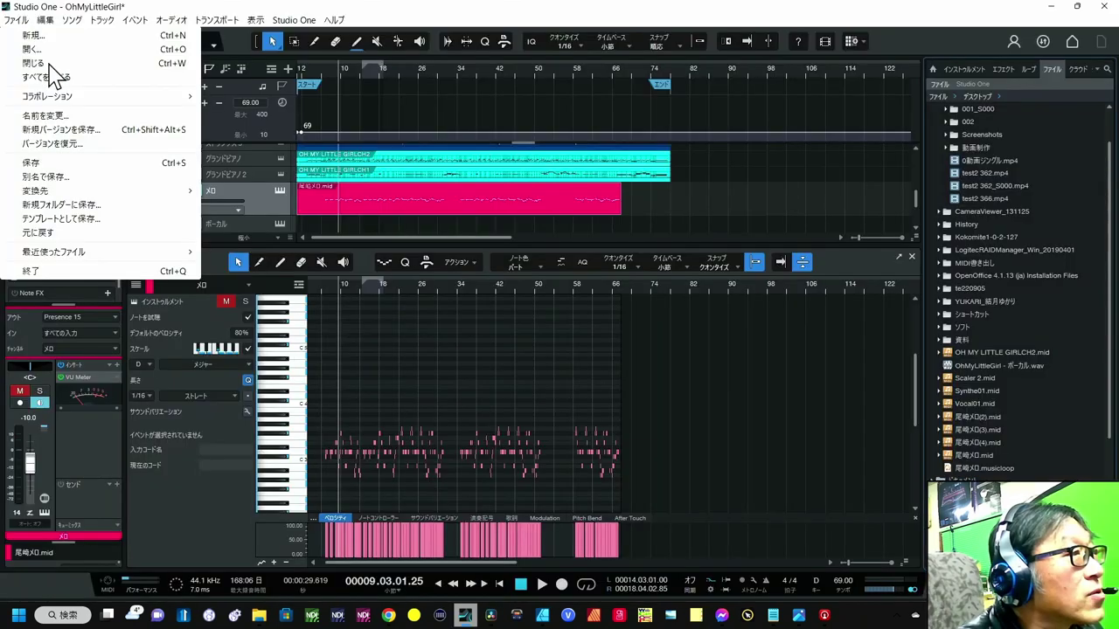
left_click(47, 48)
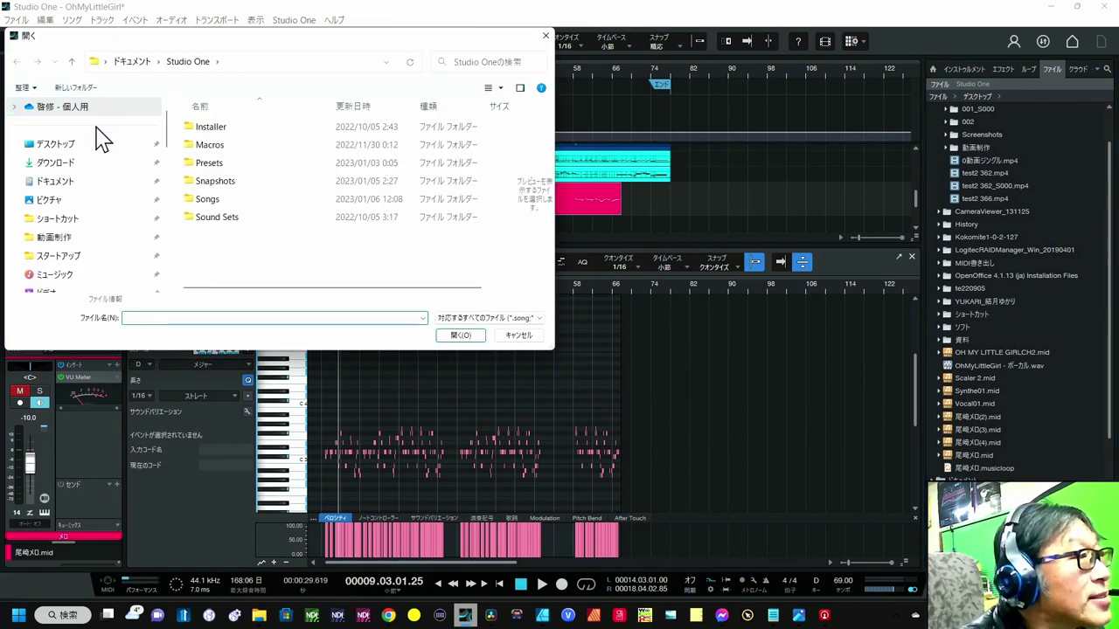
left_click(92, 144)
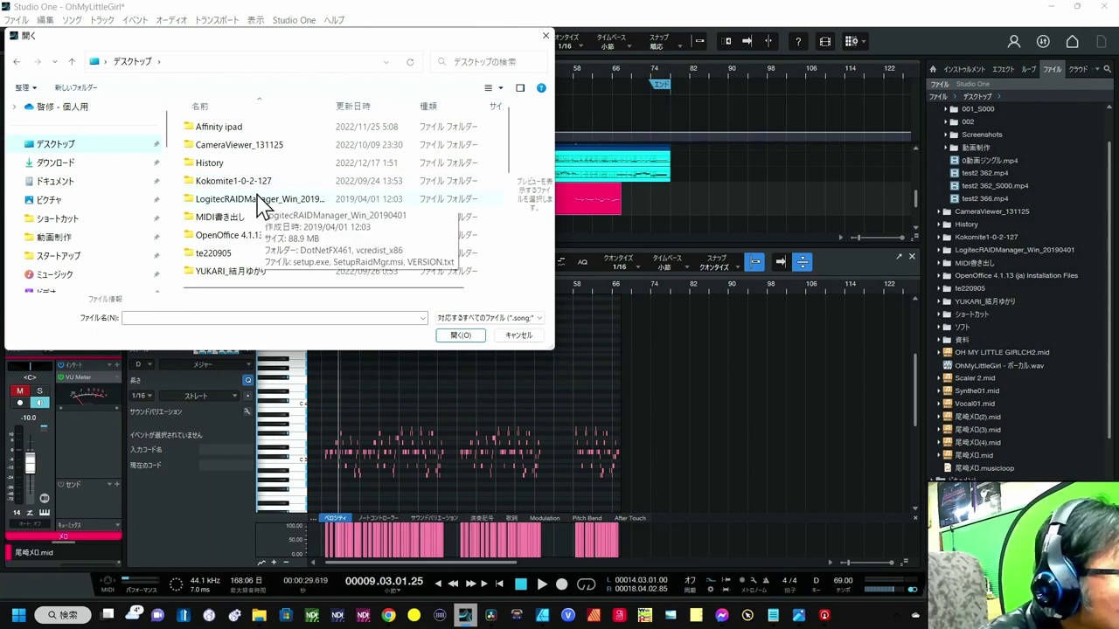
scroll(262, 208, "down", 2)
scroll(262, 207, "down", 3)
left_click(238, 247)
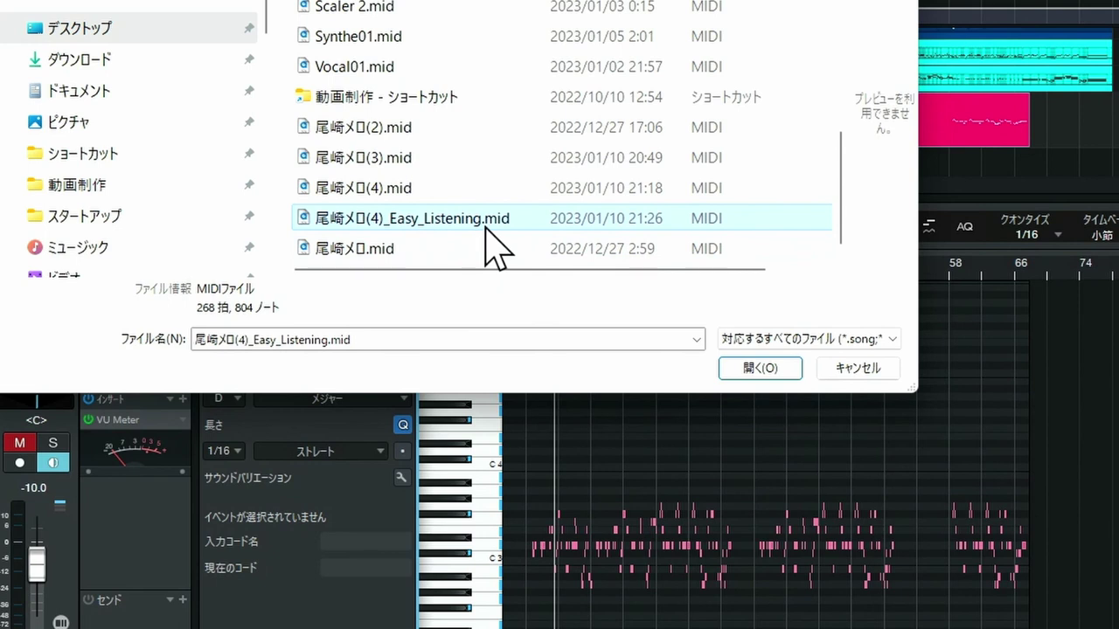
left_click(750, 368)
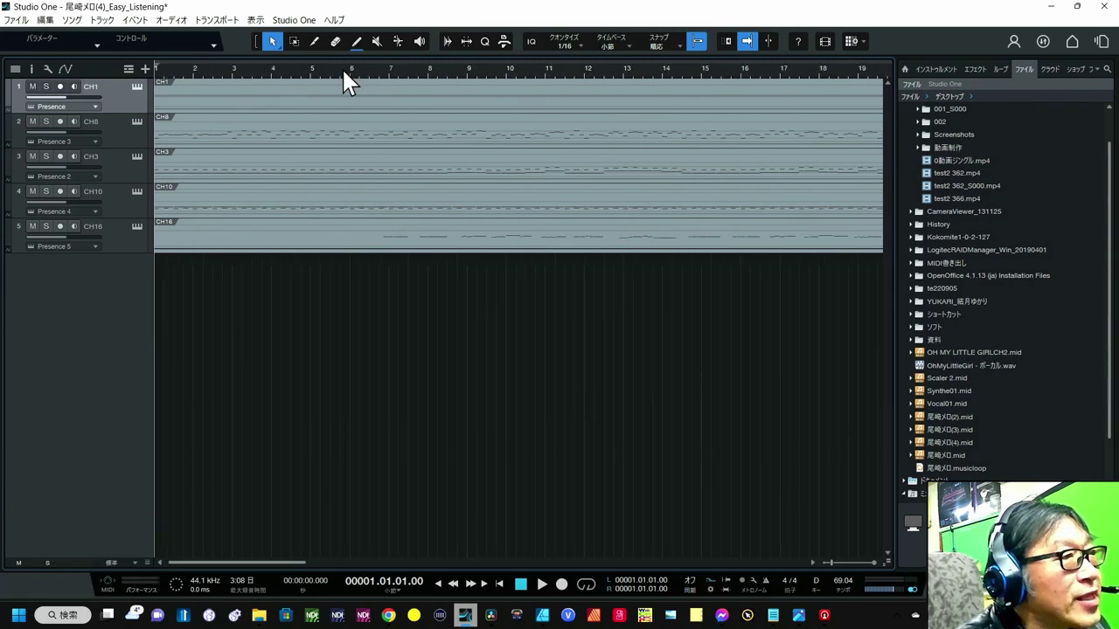
- Play the imported arrangement from just before bar 6 and show the mixer with the instrument channels
left_click(342, 72)
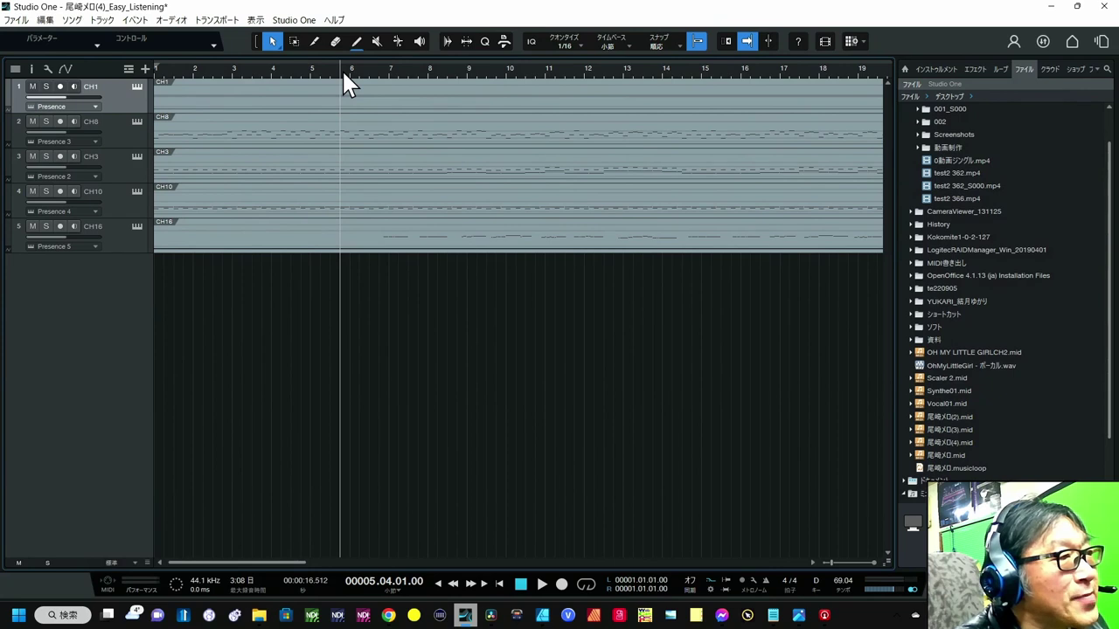
key("space")
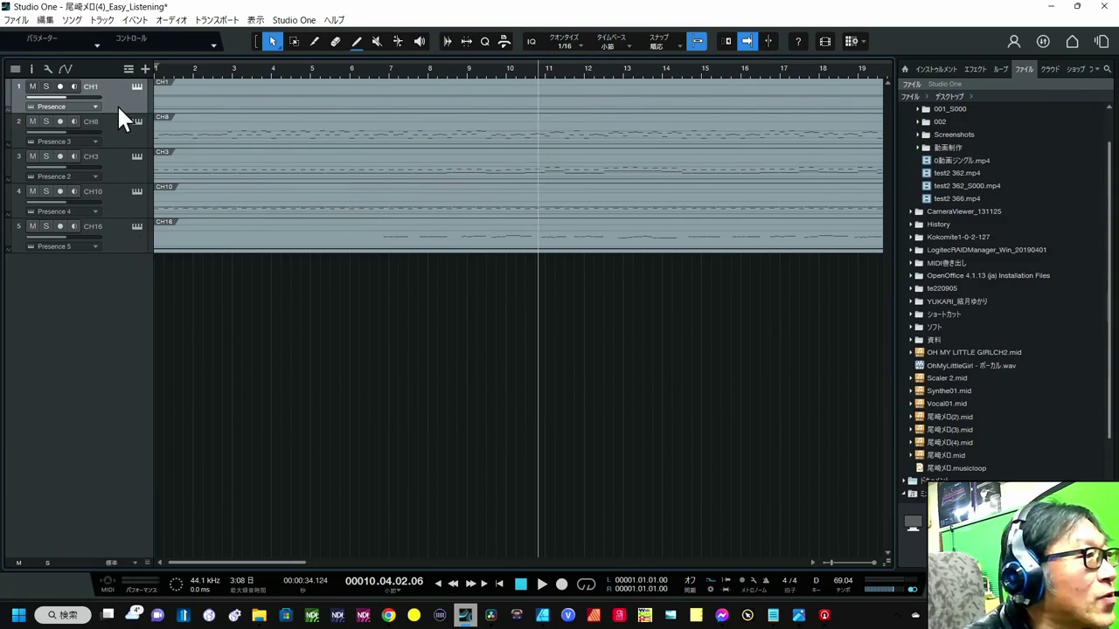
key("F3")
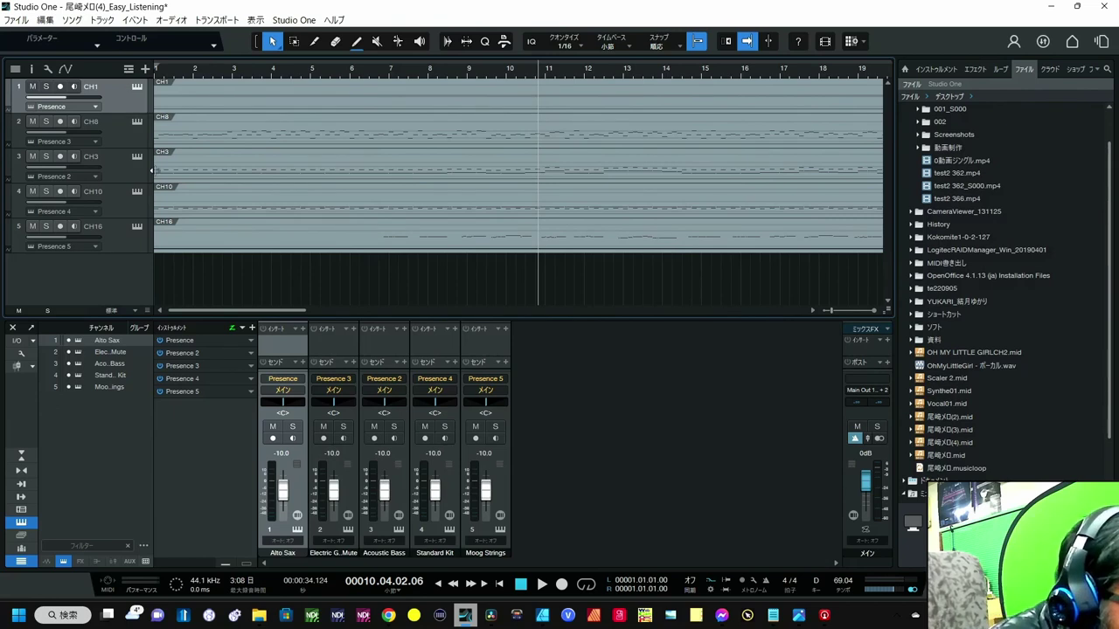
- Solo the CH8 electric guitar track and listen to it
left_click(47, 121)
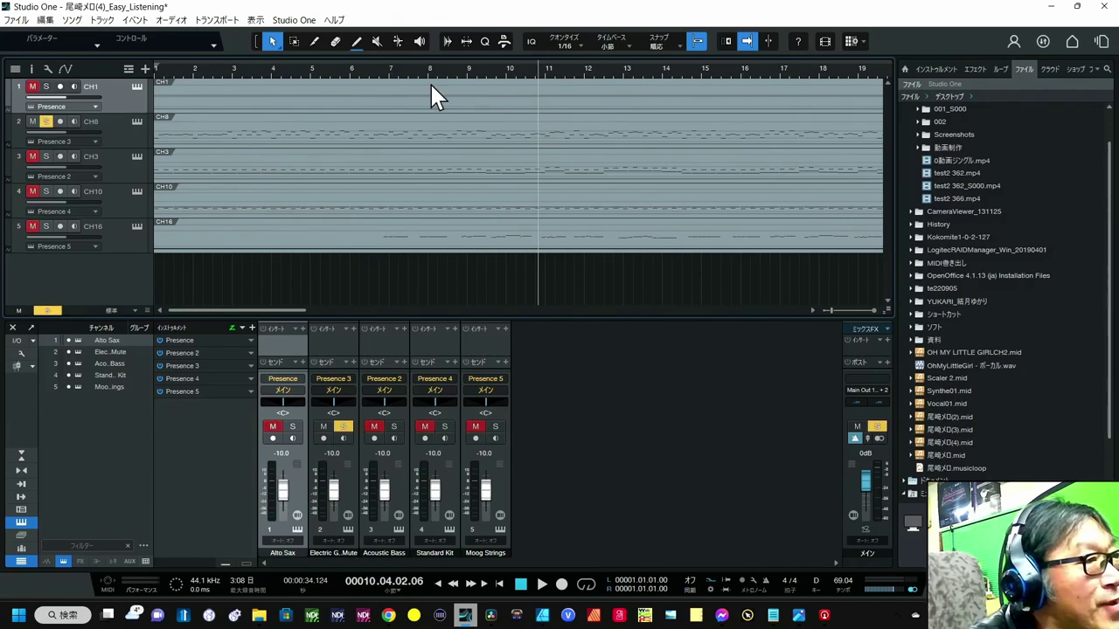
key("space")
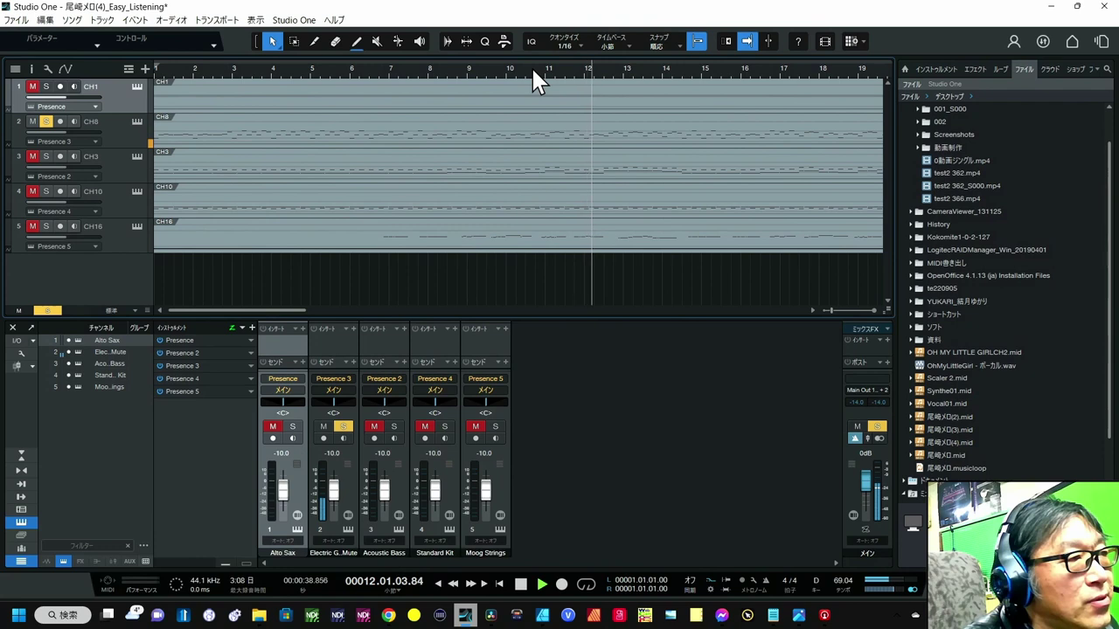
key("space")
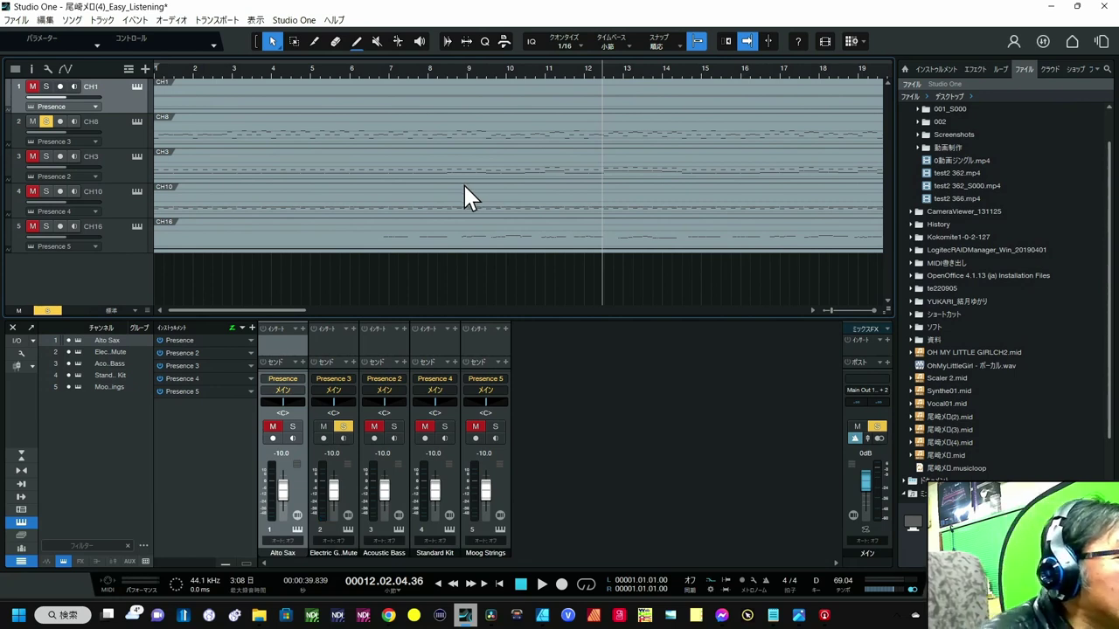
- Solo the CH3 acoustic bass track instead of CH8 and listen to it from around bar 8
left_click(48, 121)
left_click(46, 155)
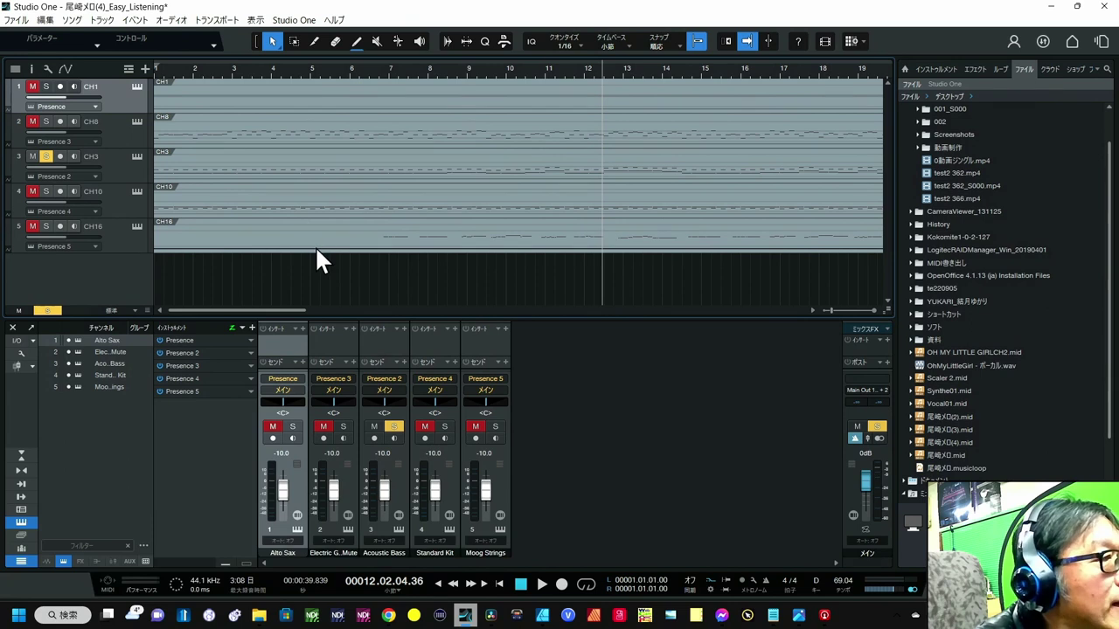
left_click(439, 69)
key("space")
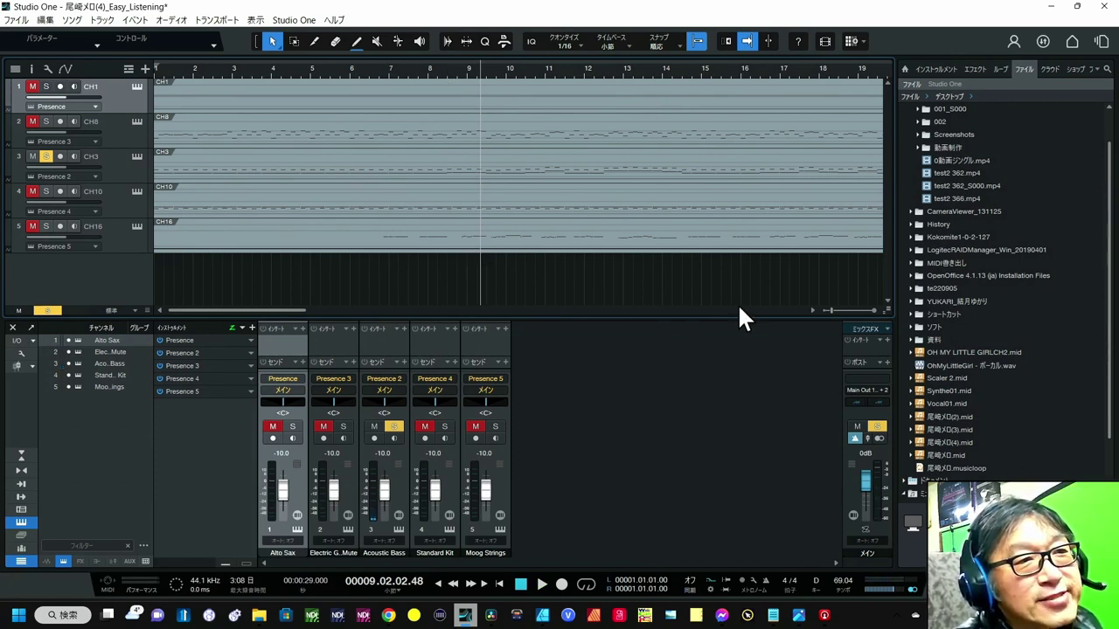
- Replace the CH3 bass track's Presence instrument with Toontrack EZbass
left_click(935, 70)
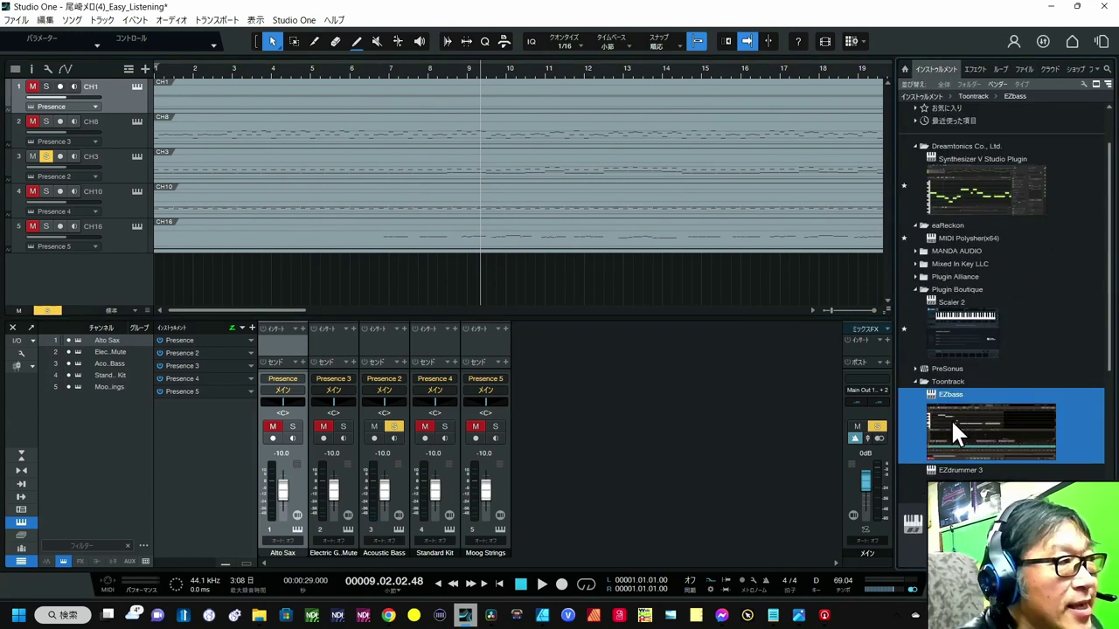
left_click_drag(951, 418, 128, 163)
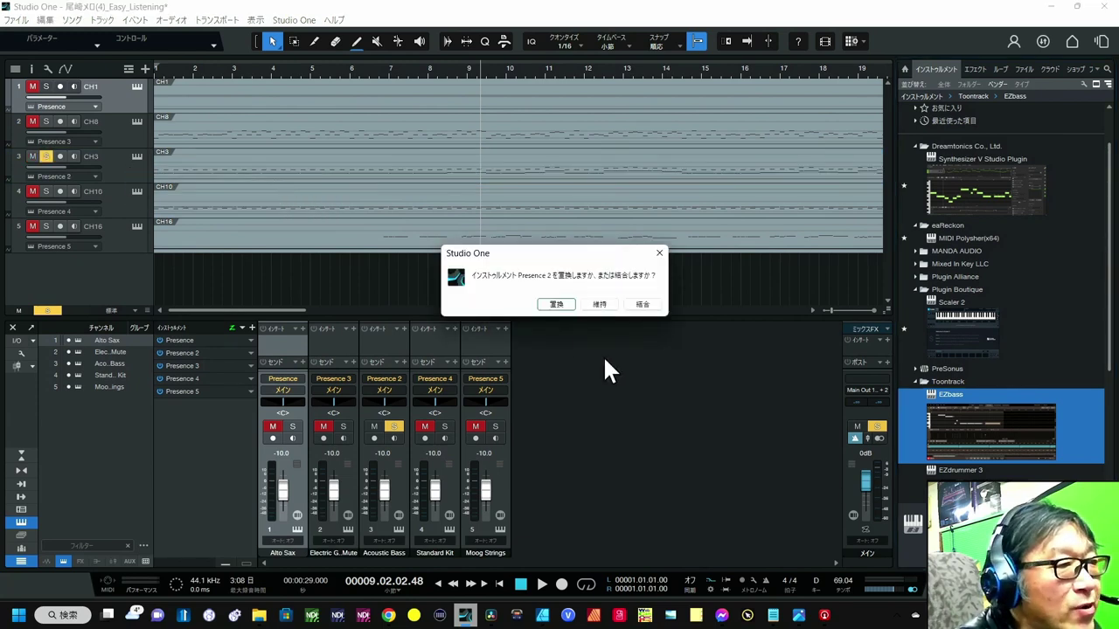
left_click(556, 304)
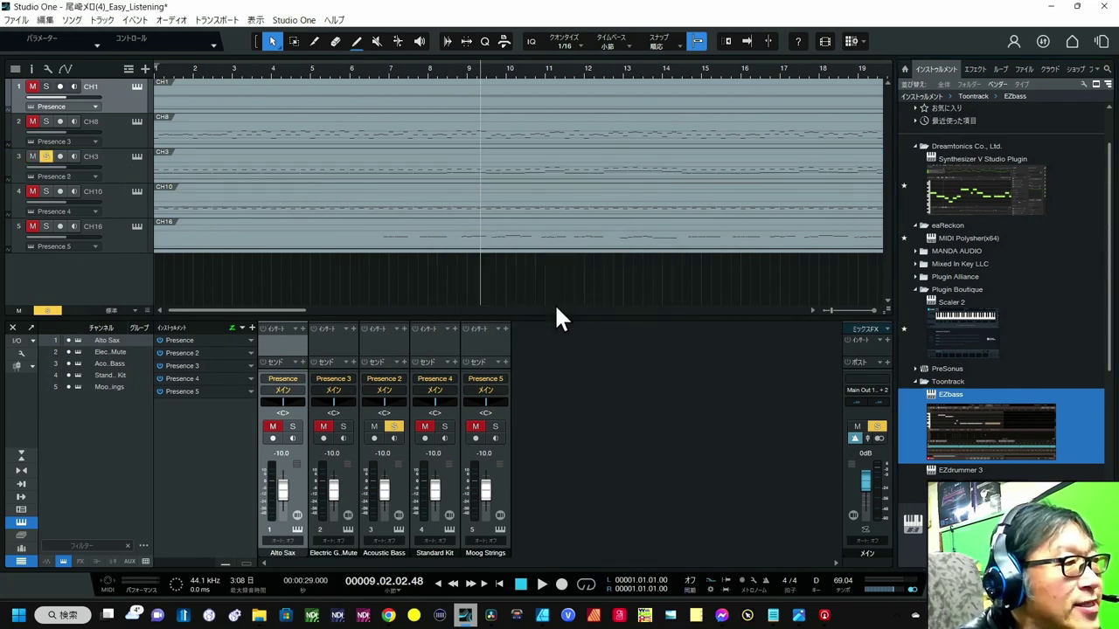
- Solo and audition the CH10 drum track, and replace its instrument with UJAM's VD-SOLID
left_click(46, 191)
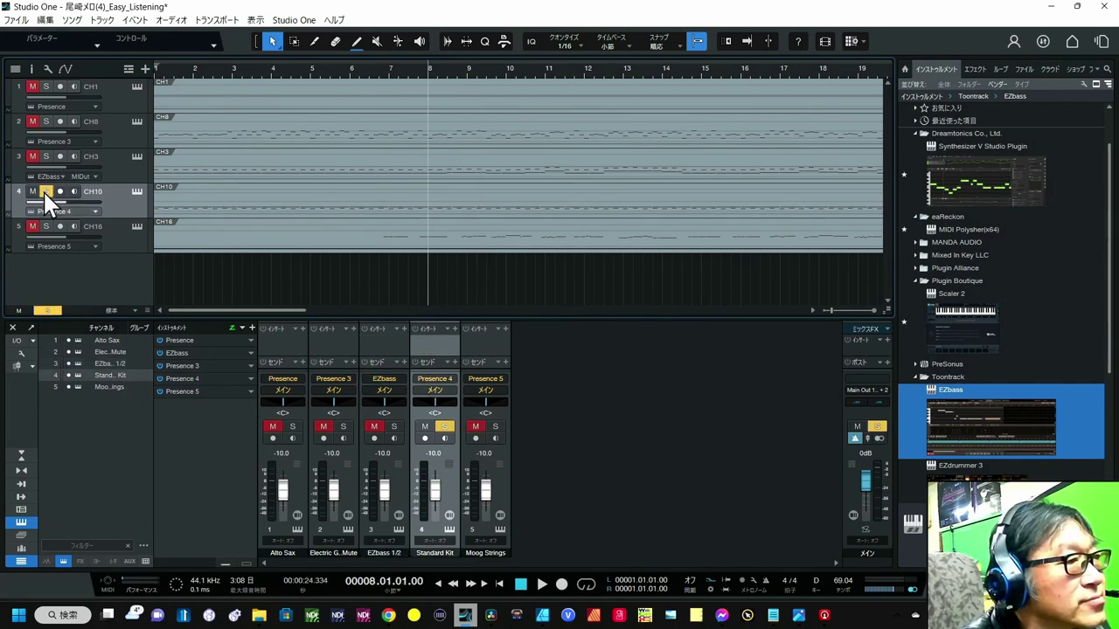
key("space")
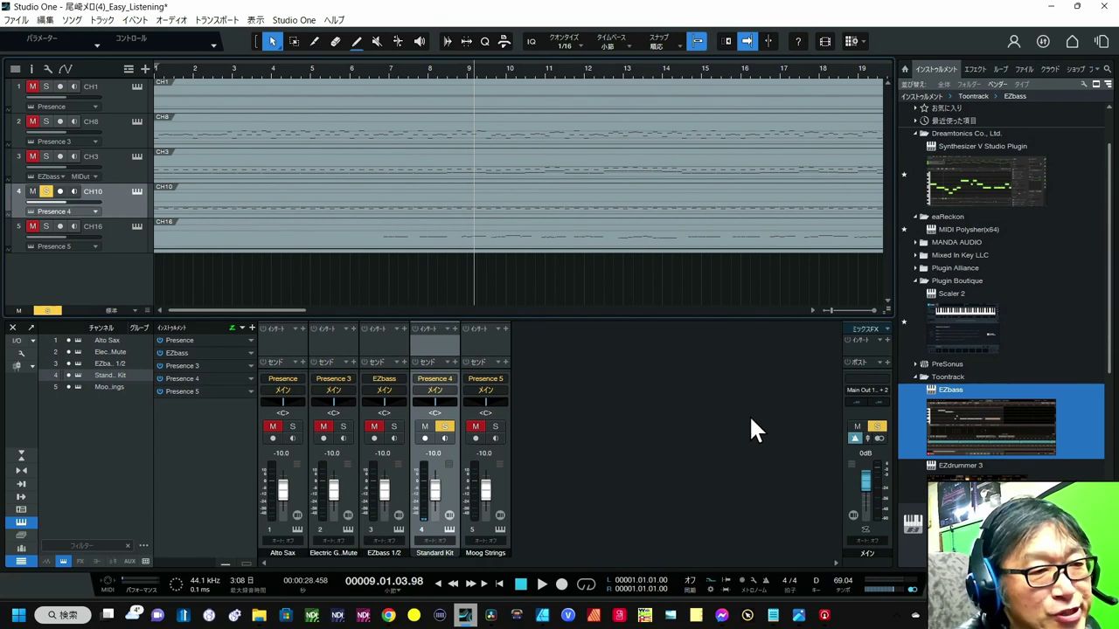
scroll(988, 345, "down", 5)
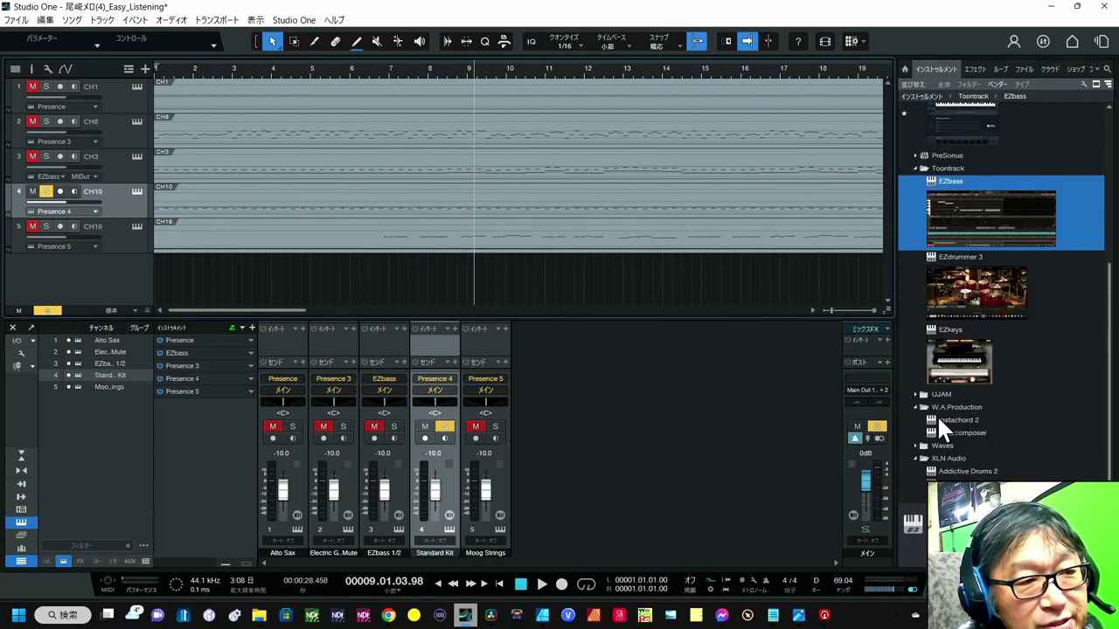
left_click(941, 394)
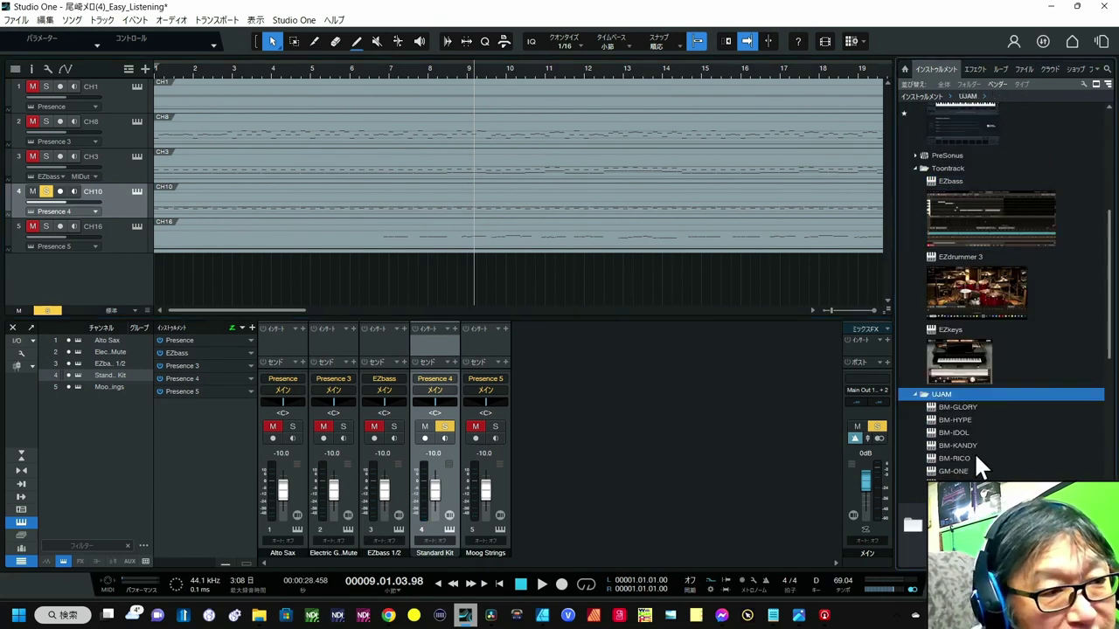
scroll(974, 452, "down", 3)
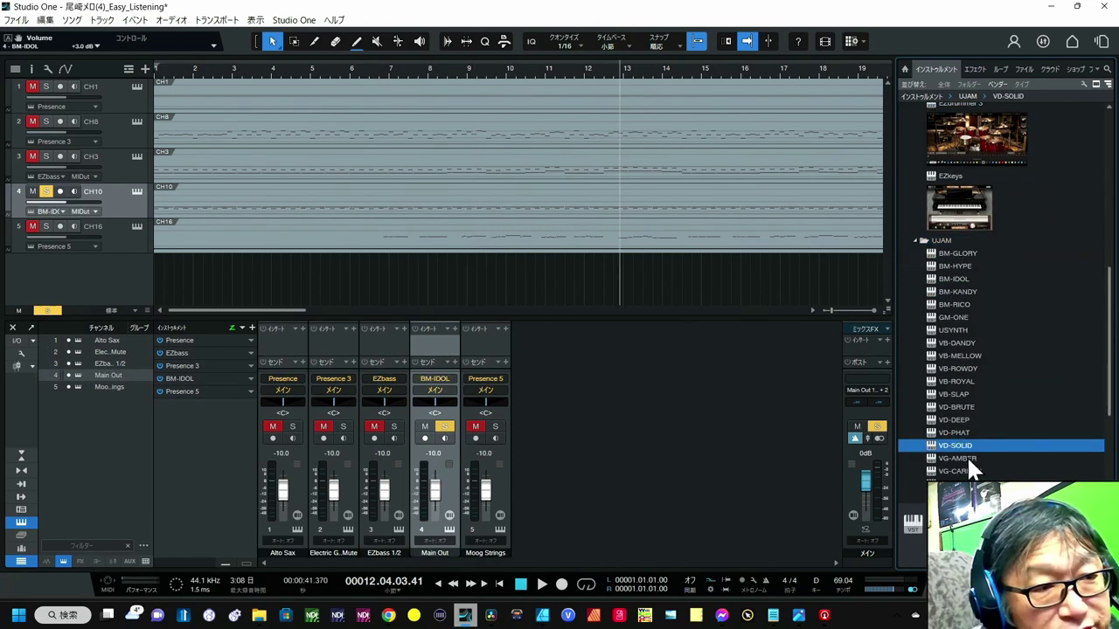
left_click_drag(956, 445, 138, 207)
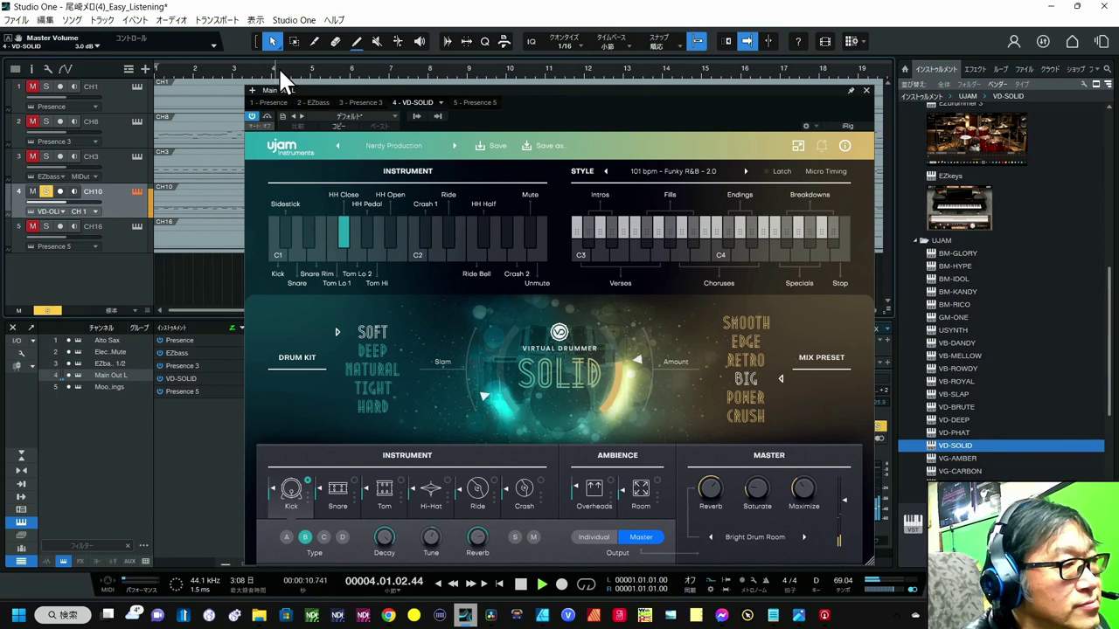
key("space")
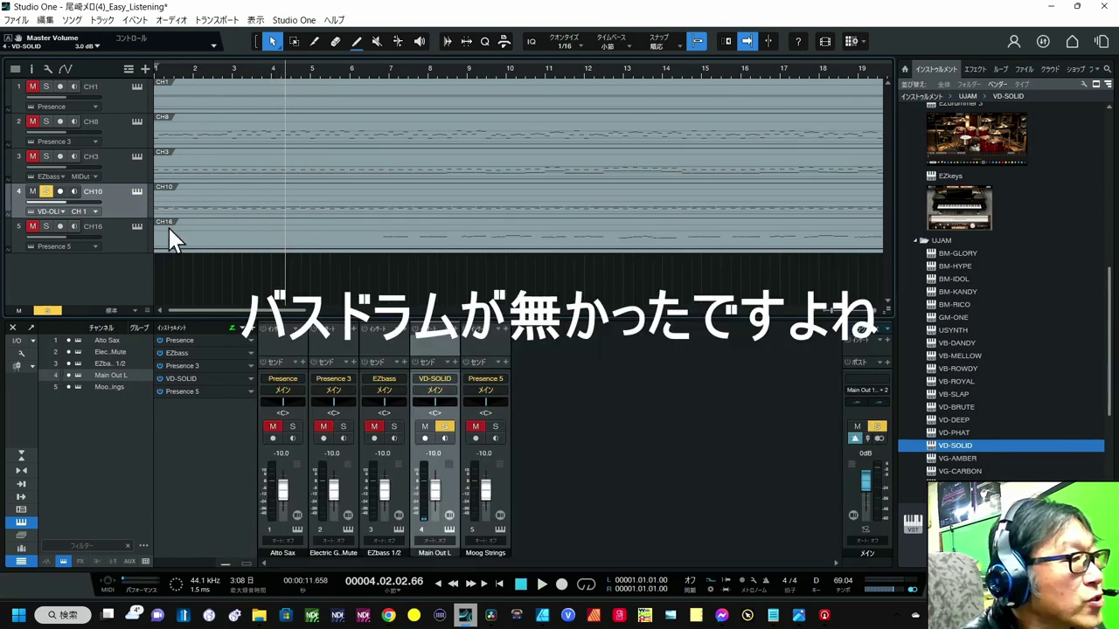
- Move all B 0 notes of the CH10 drum part up one semitone to the Kick pitch, and play the drums back
double_click(217, 194)
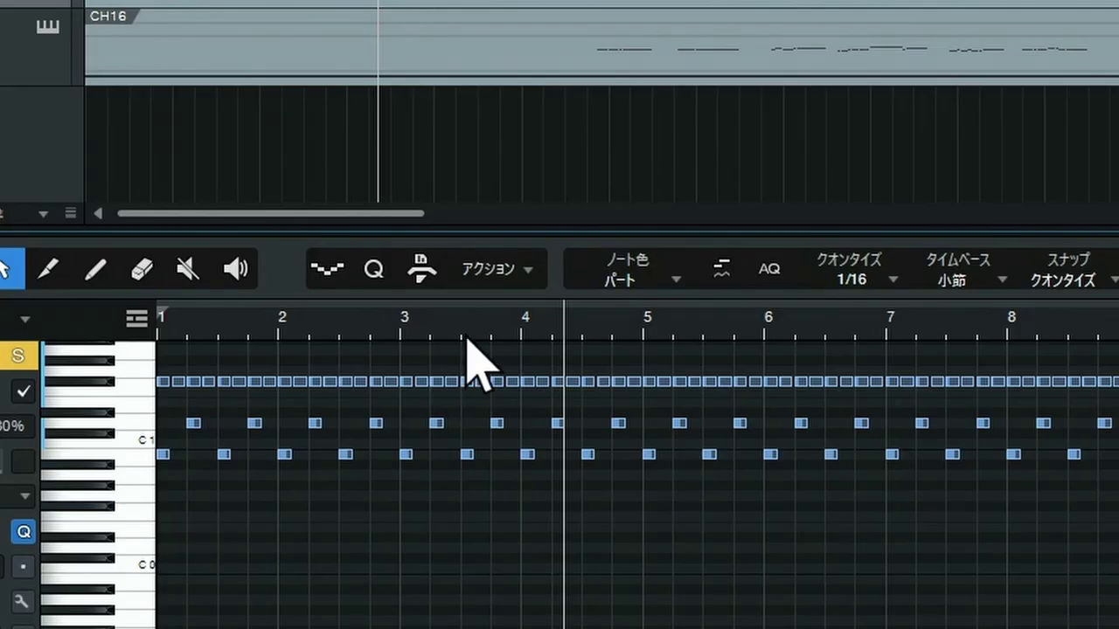
left_click_drag(467, 332, 483, 280)
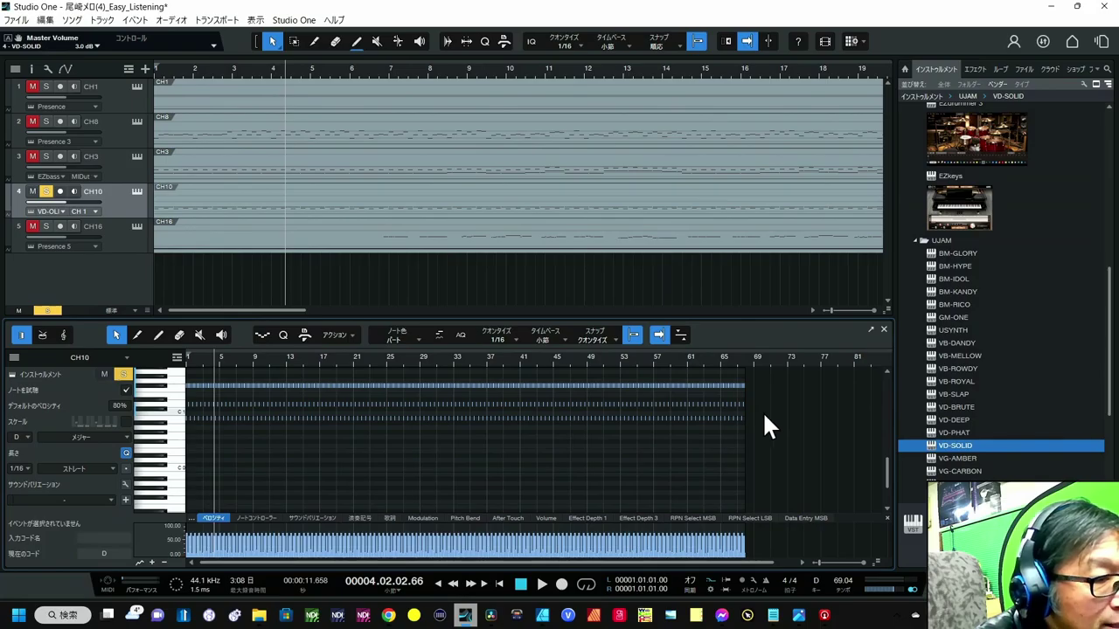
left_click_drag(762, 410, 135, 438)
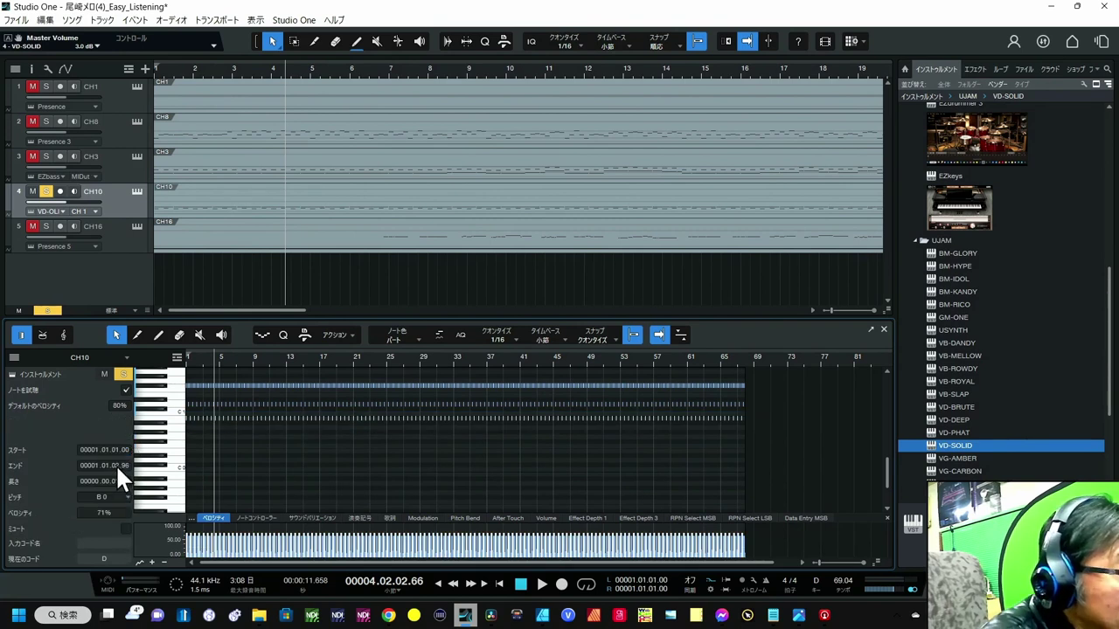
key("Up")
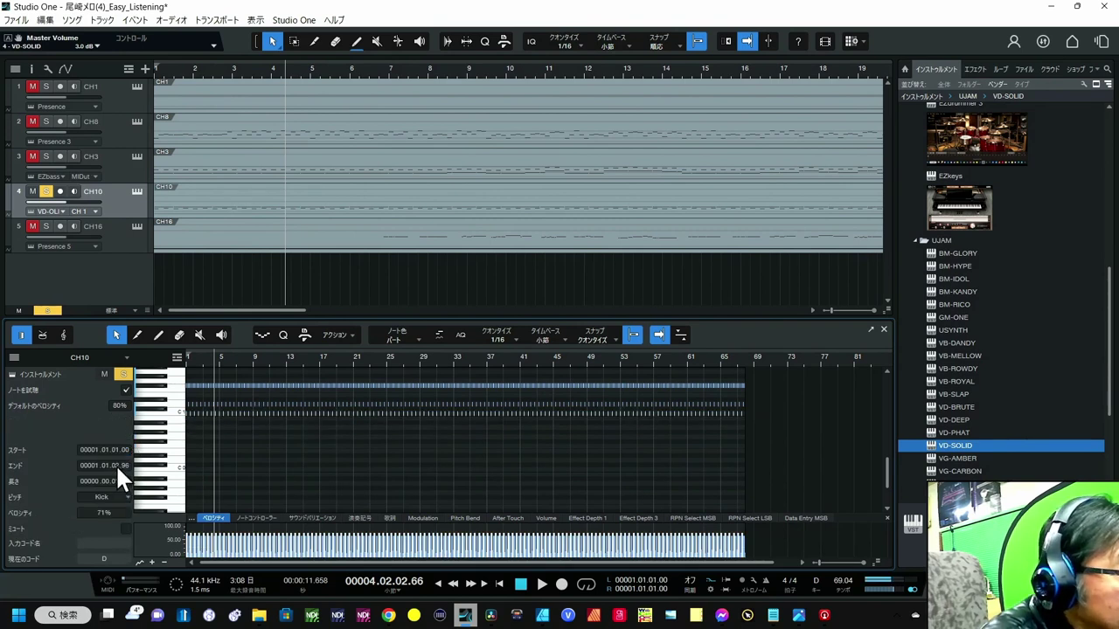
left_click(277, 70)
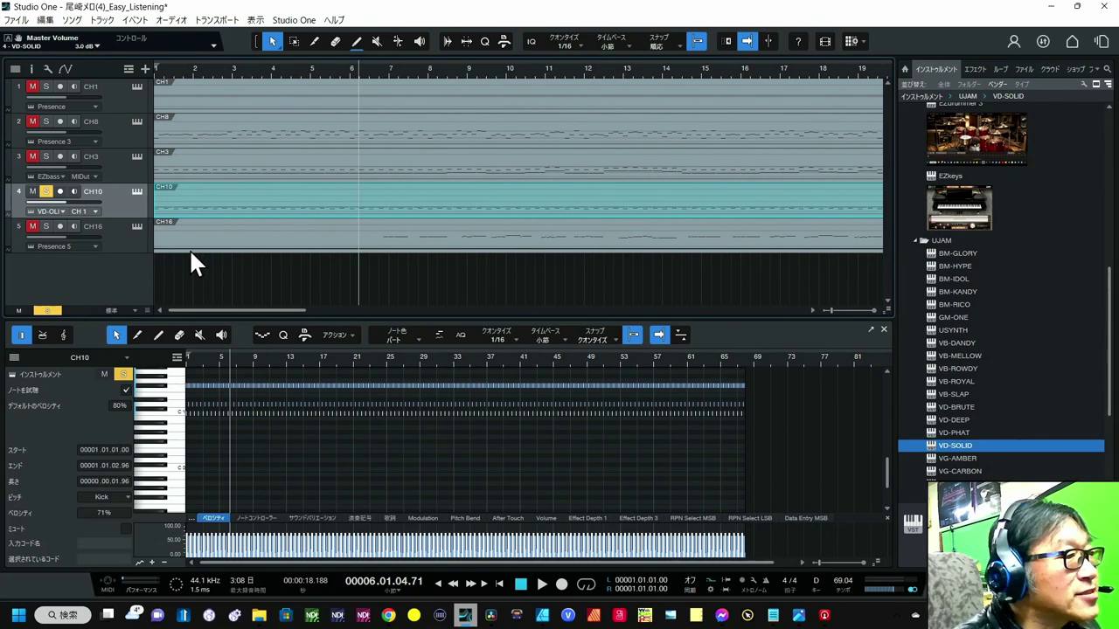
- Place the desktop file MixdownOhMy_Vocal.wav on the vocal audio track at the start of the song
left_click(133, 238)
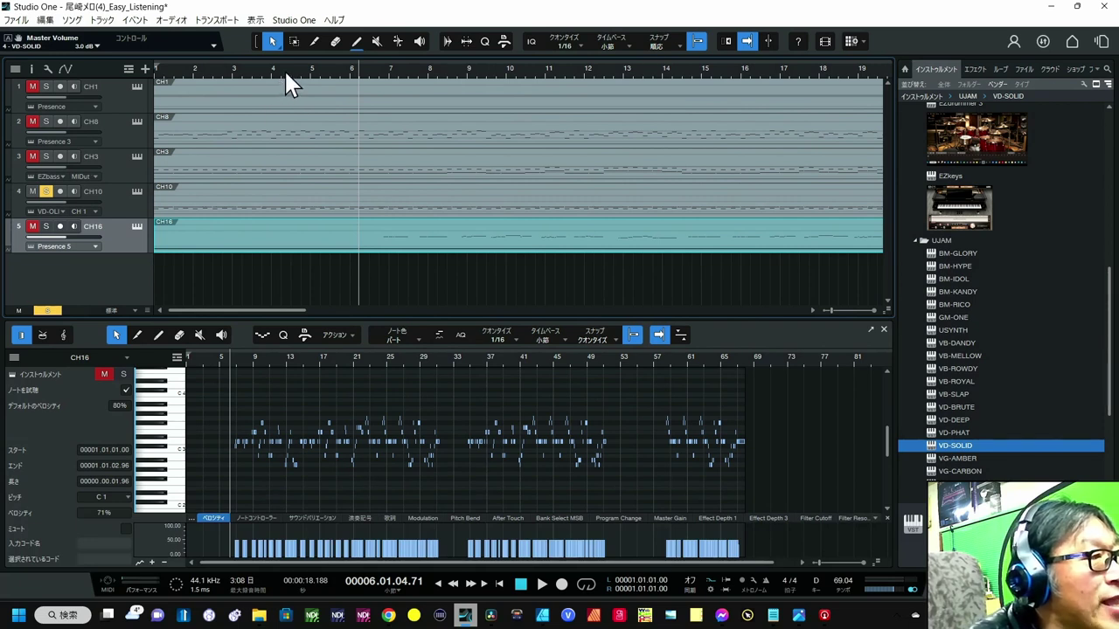
left_click_drag(285, 70, 288, 49)
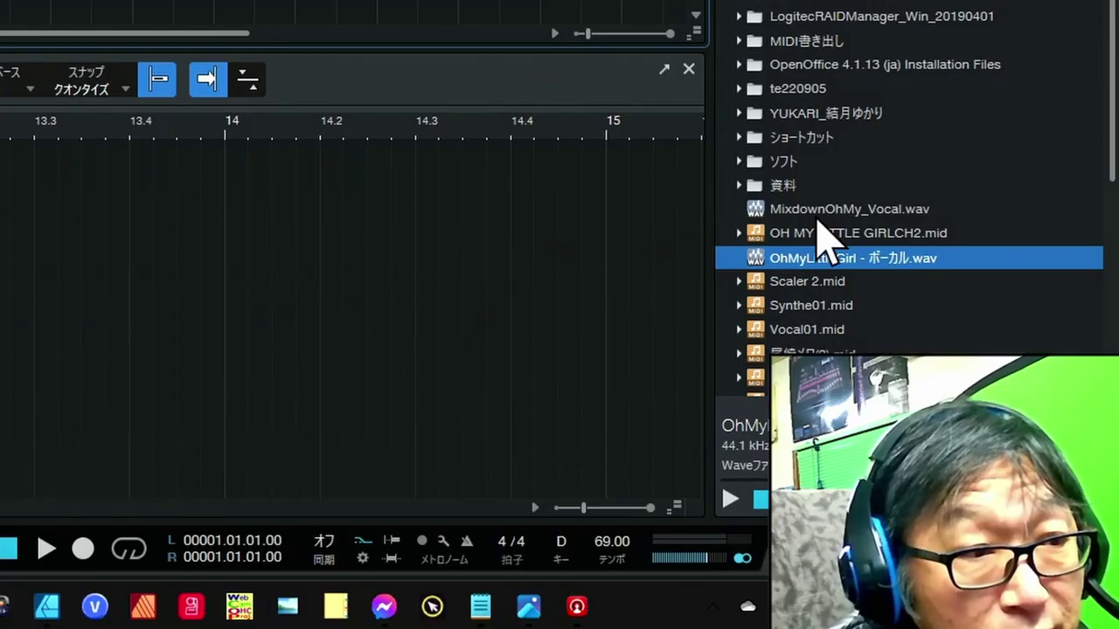
left_click(822, 212)
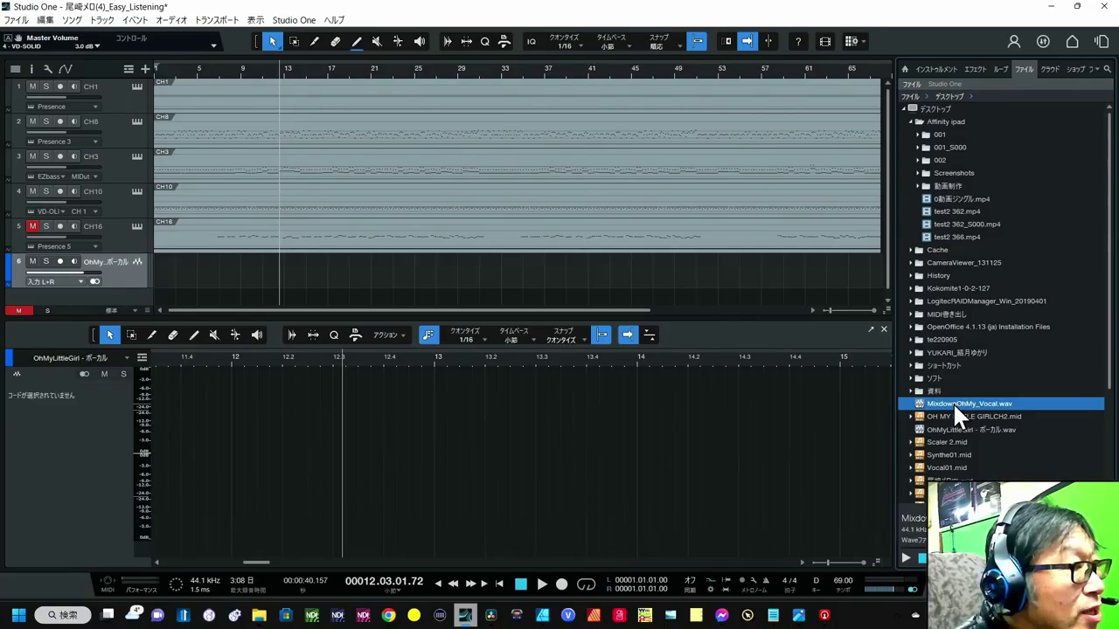
left_click_drag(822, 219, 171, 280)
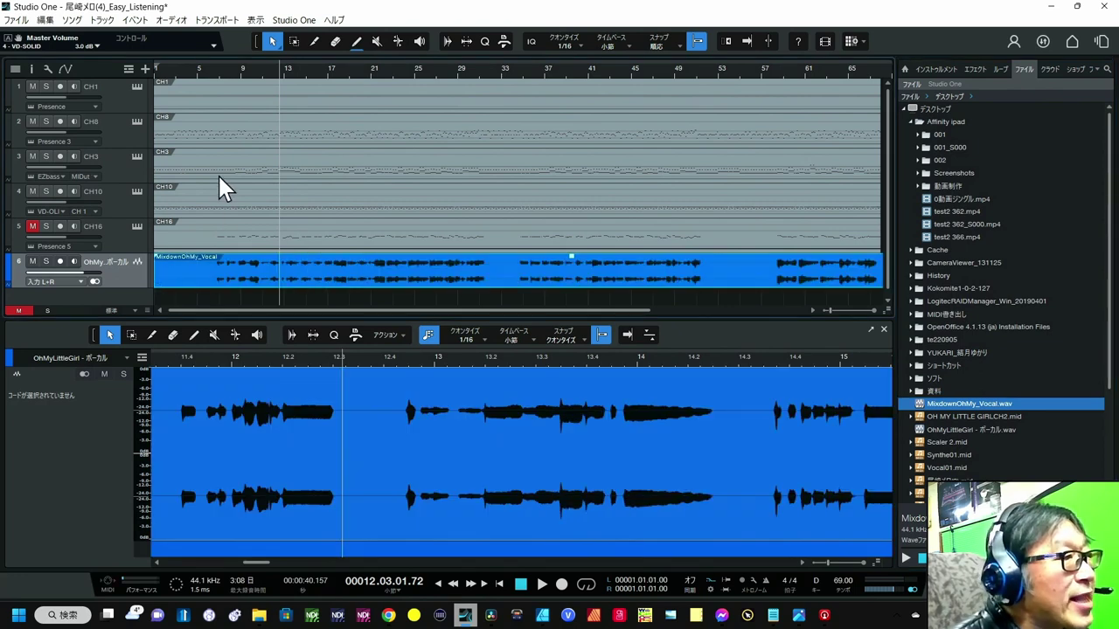
- Play the accompaniment together with the vocal audio from about bar 6, stop, and return the playhead to bar 3
left_click(208, 75)
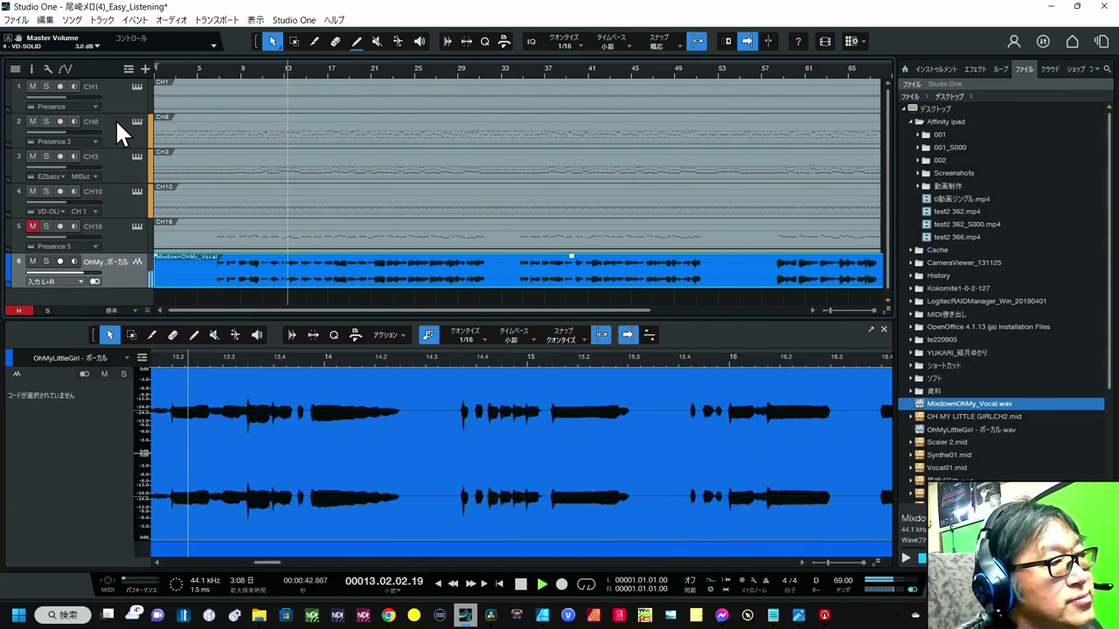
key("space")
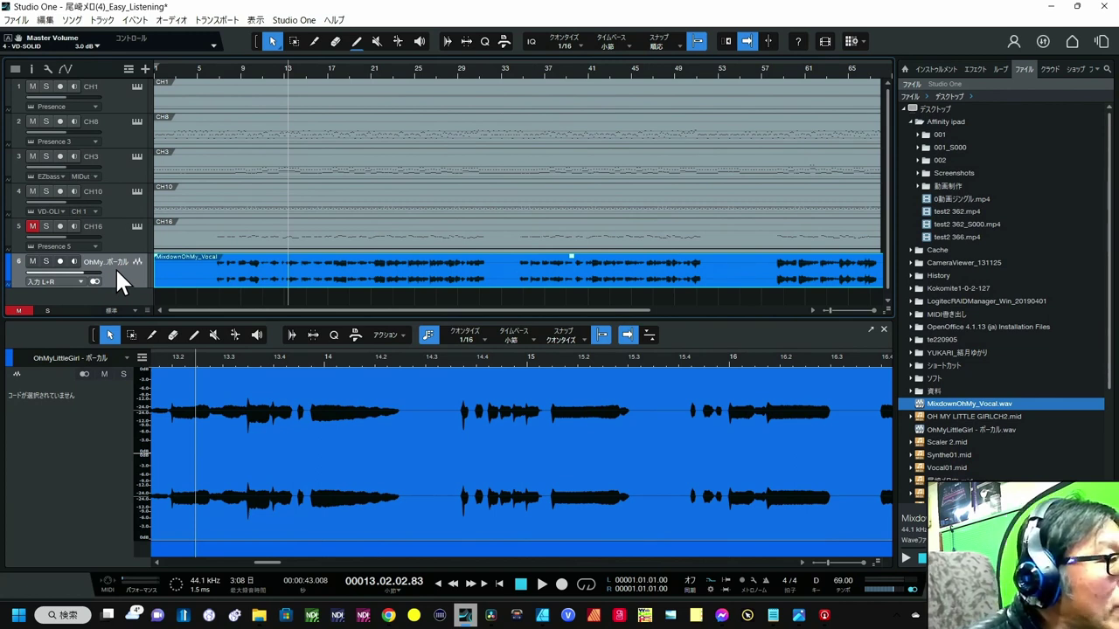
left_click(207, 73)
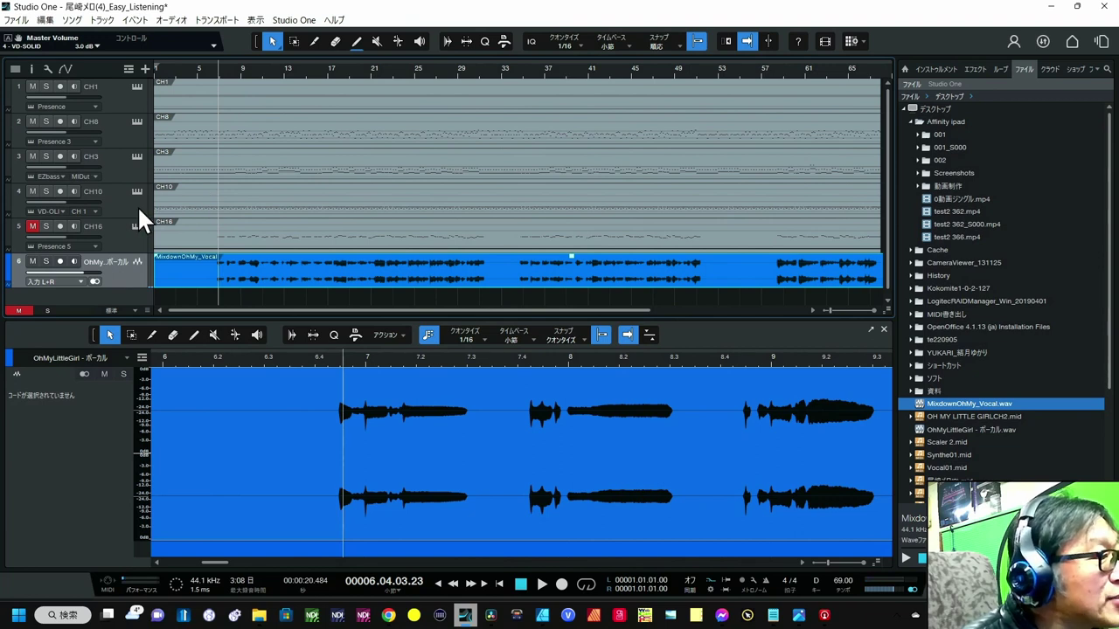
left_click(174, 73)
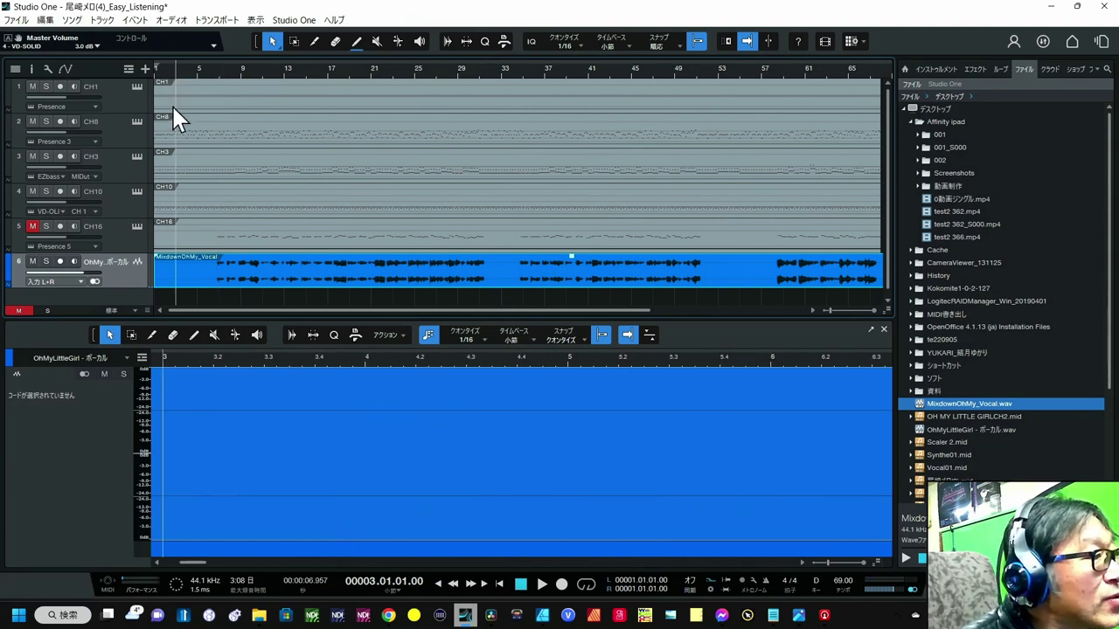
- Delete the existing drum part from the CH10 track and load UJAM's VD-SOLID onto that track again
left_click(183, 198)
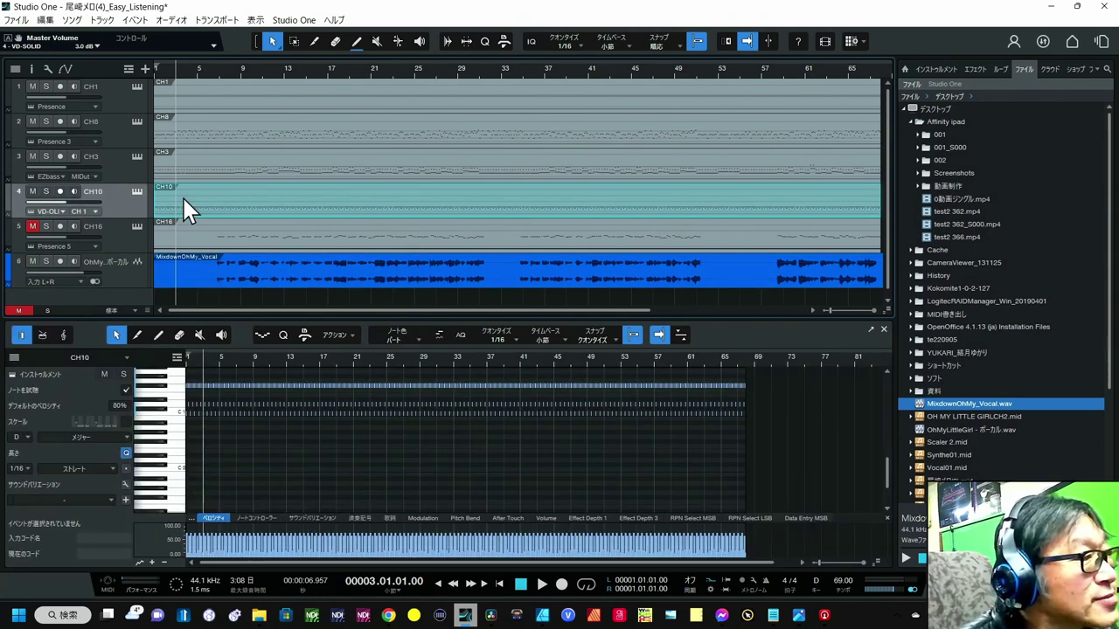
key("Delete")
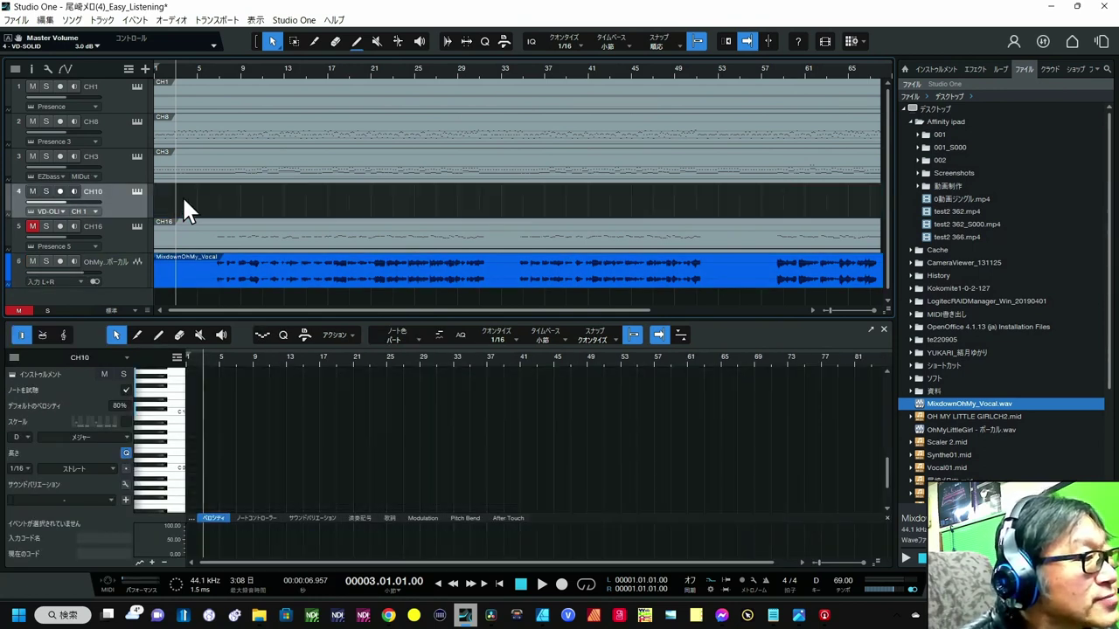
left_click(156, 71)
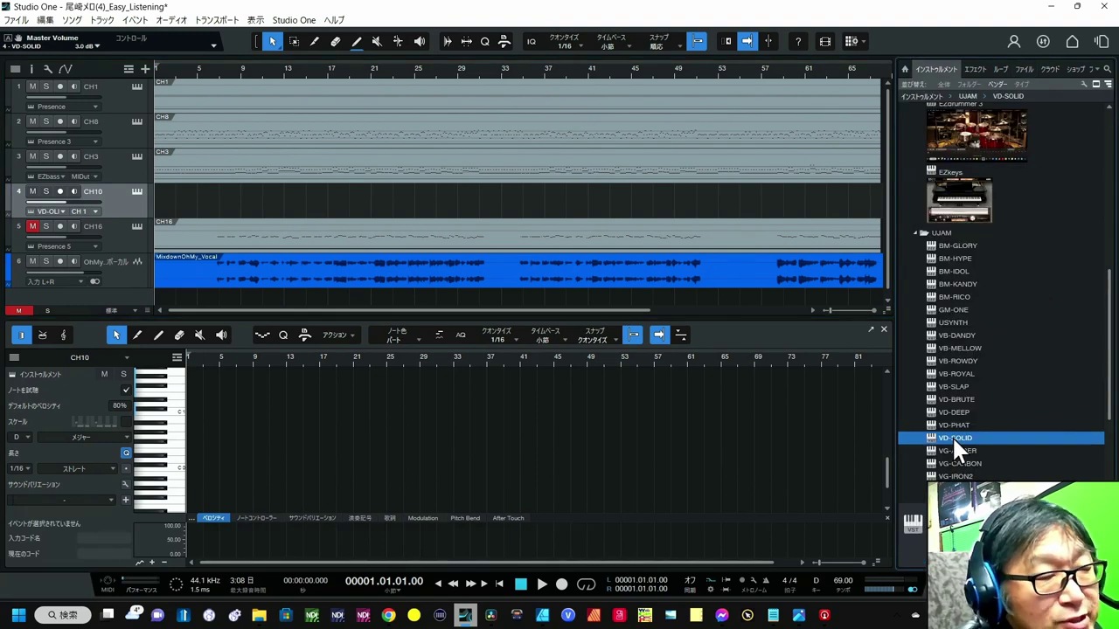
left_click_drag(952, 436, 178, 207)
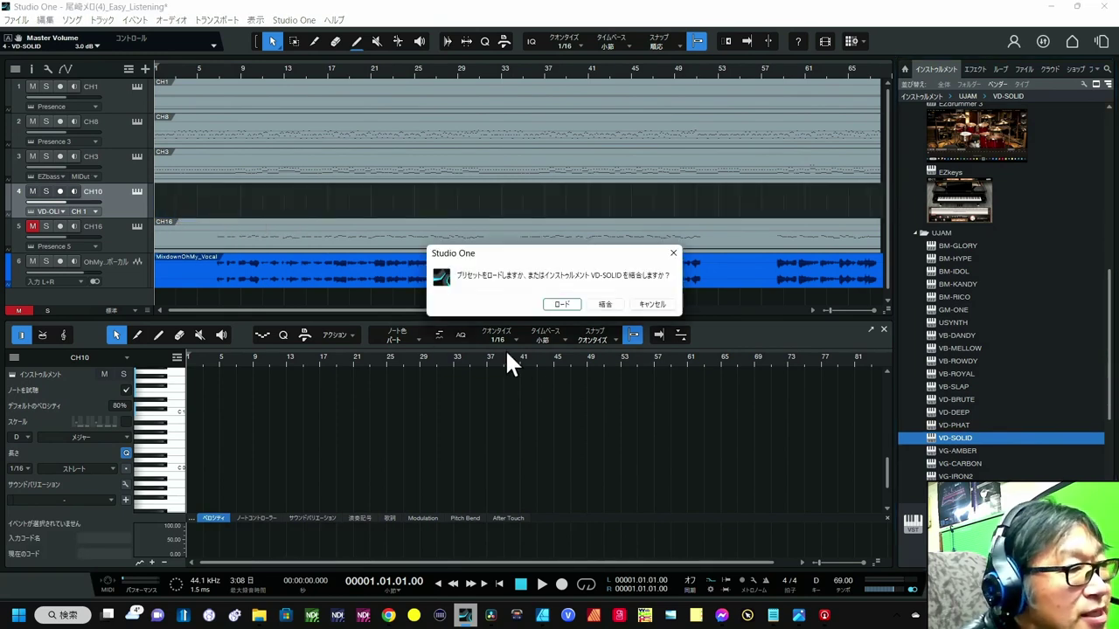
left_click(567, 305)
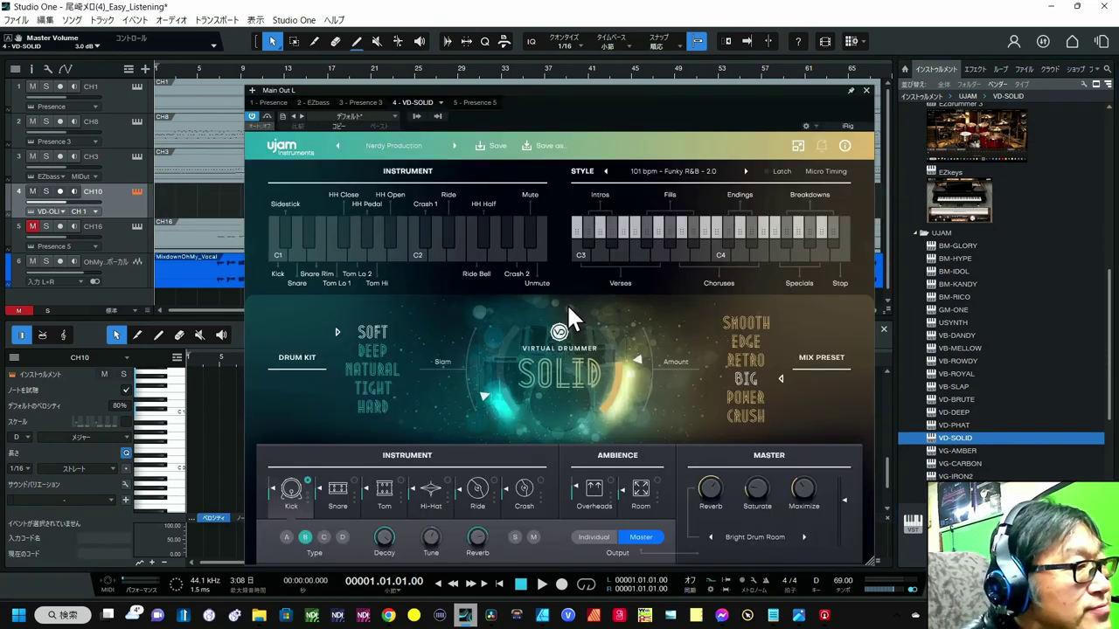
- Place a phrase from VD-SOLID's 101 bpm Funky R&B 2.0 style at the start of CH10 and duplicate it back to back to about bar 69
left_click(662, 252)
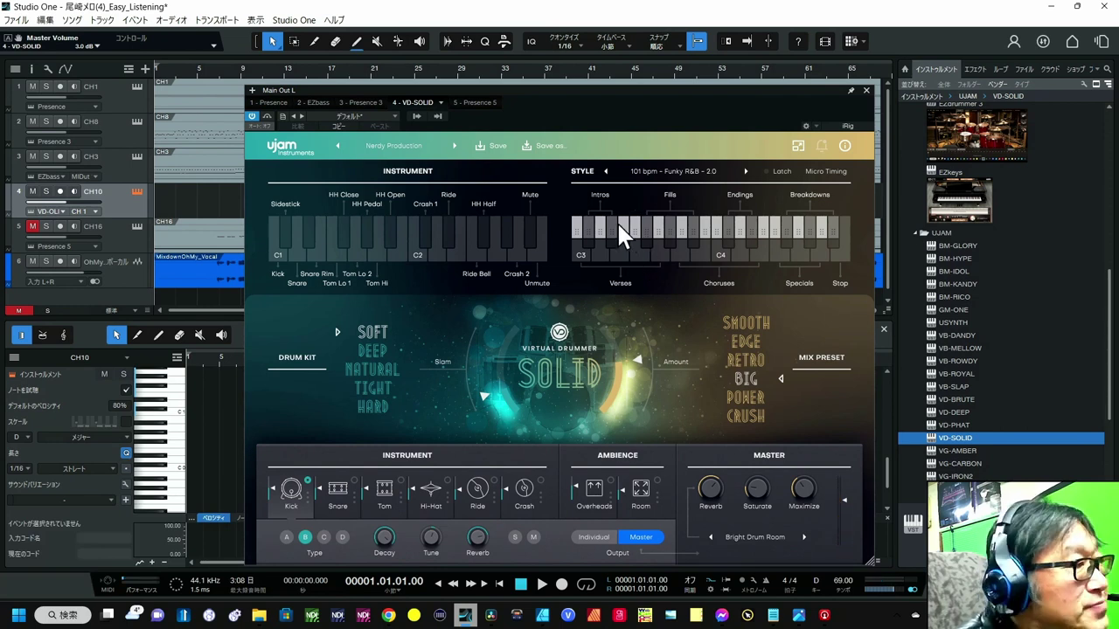
left_click_drag(265, 180, 162, 196)
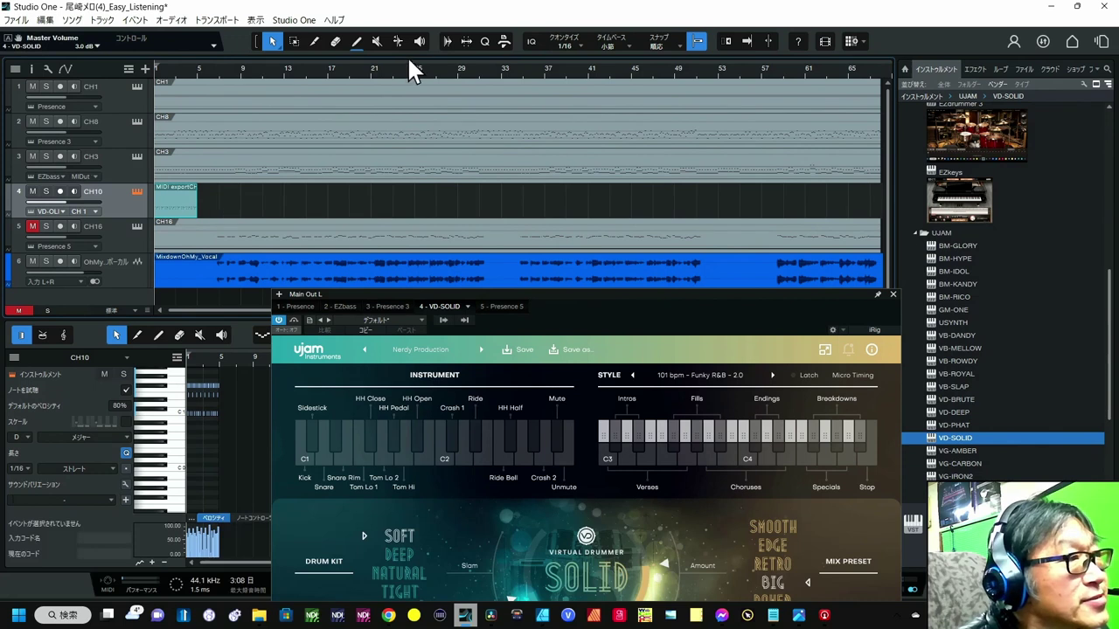
key("w")
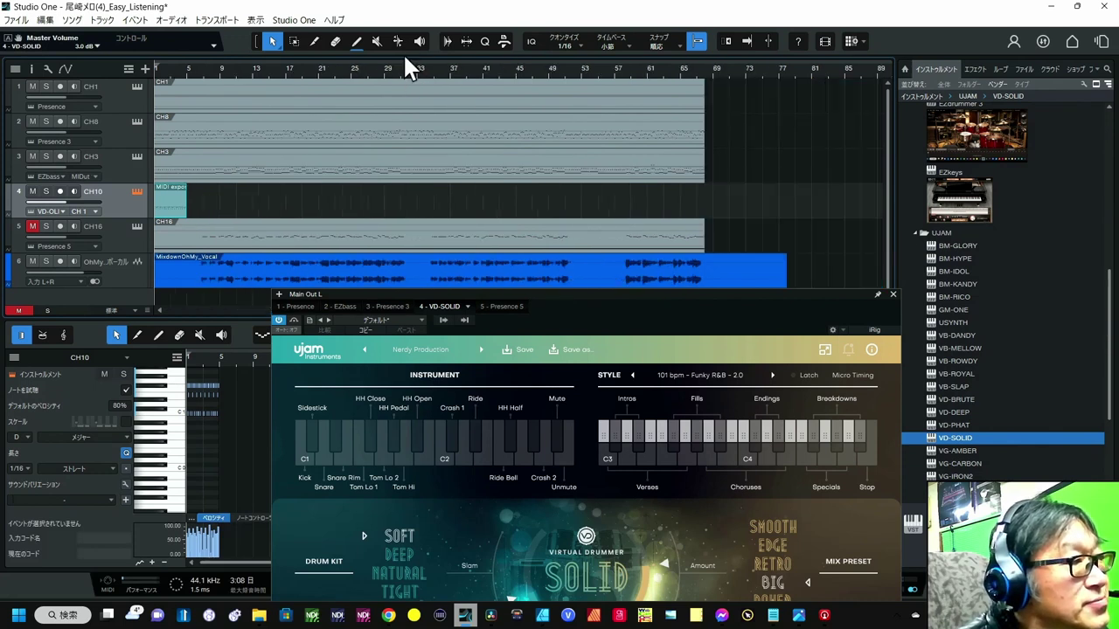
key("d")
key("d")
key("d")
key("d")
key("d")
key("d")
key("d")
key("d")
key("d")
key("d")
key("d")
key("d")
key("d")
key("d")
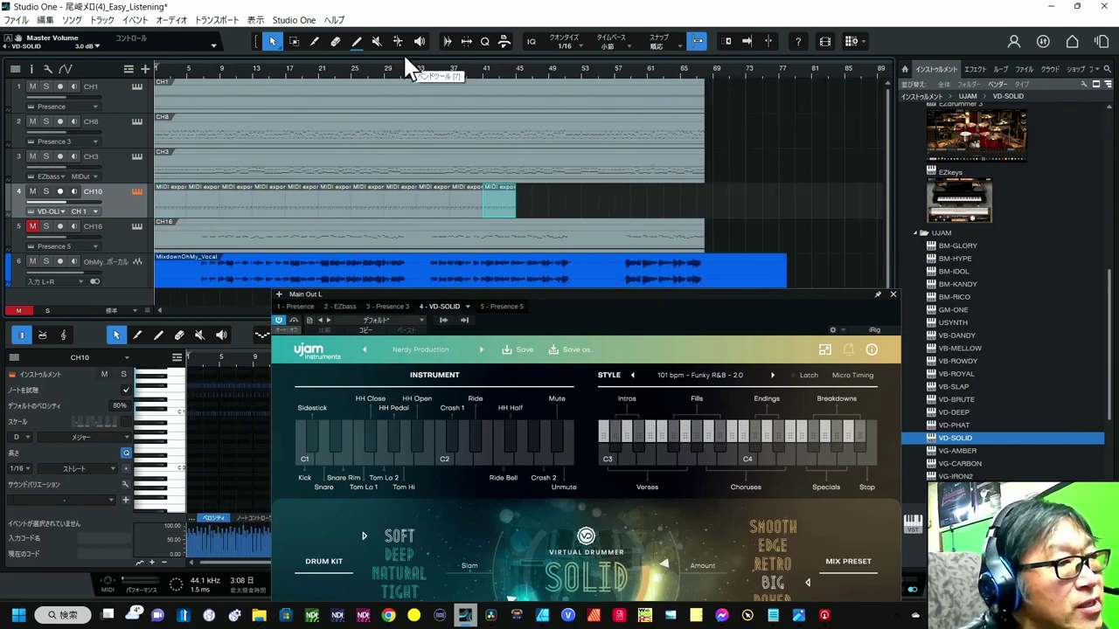
key("d")
key("d")
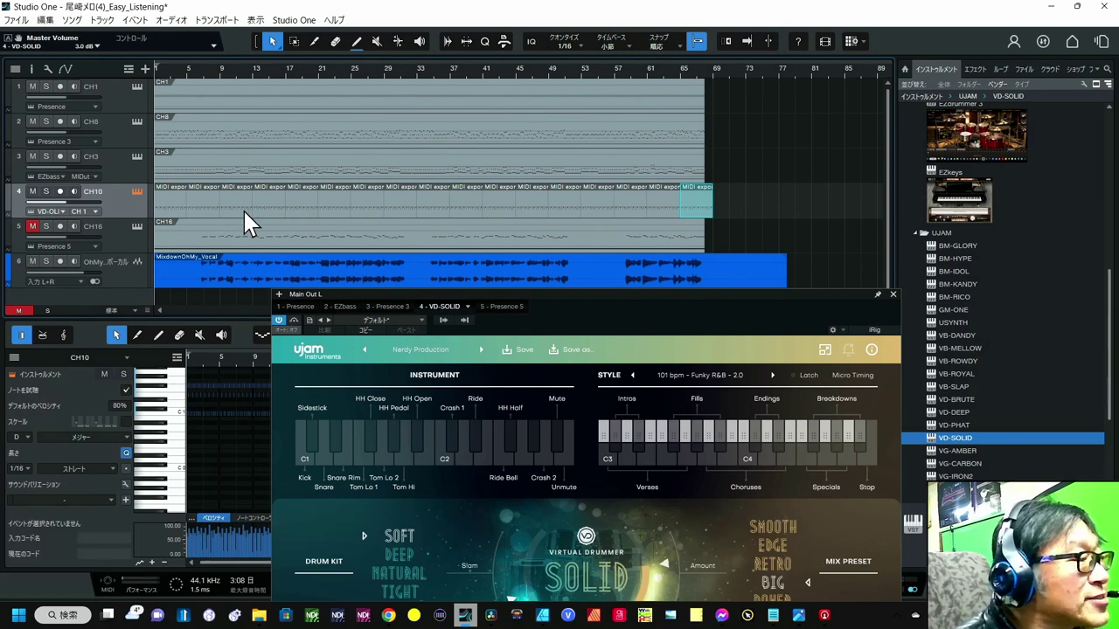
- Select the CH3 bass part and play the song with the new drums from about bar 6
left_click(327, 168)
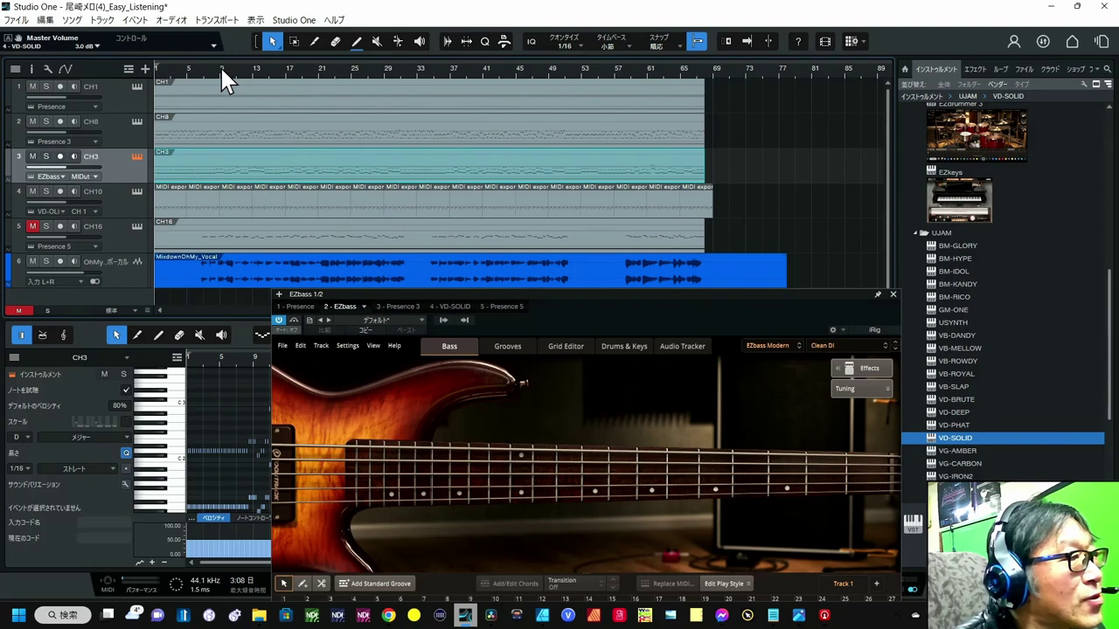
double_click(196, 68)
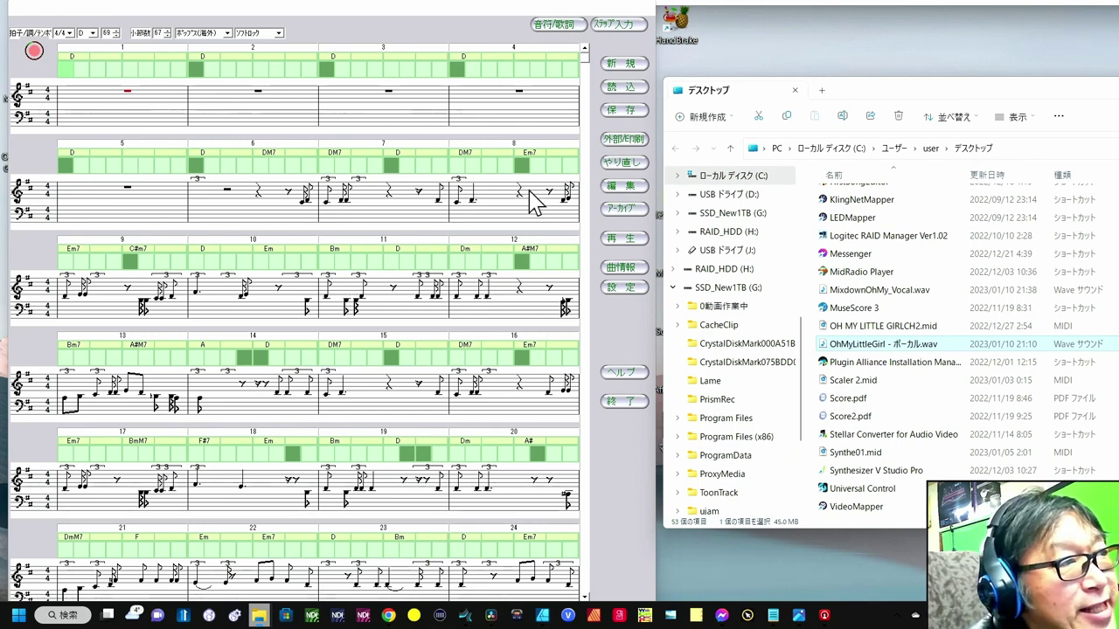
- Switch to ACS, export the accompaniment to the desktop as the wave file 尾崎メロ(4)_Easy_Listening.wav, and play the exported file
left_click(632, 143)
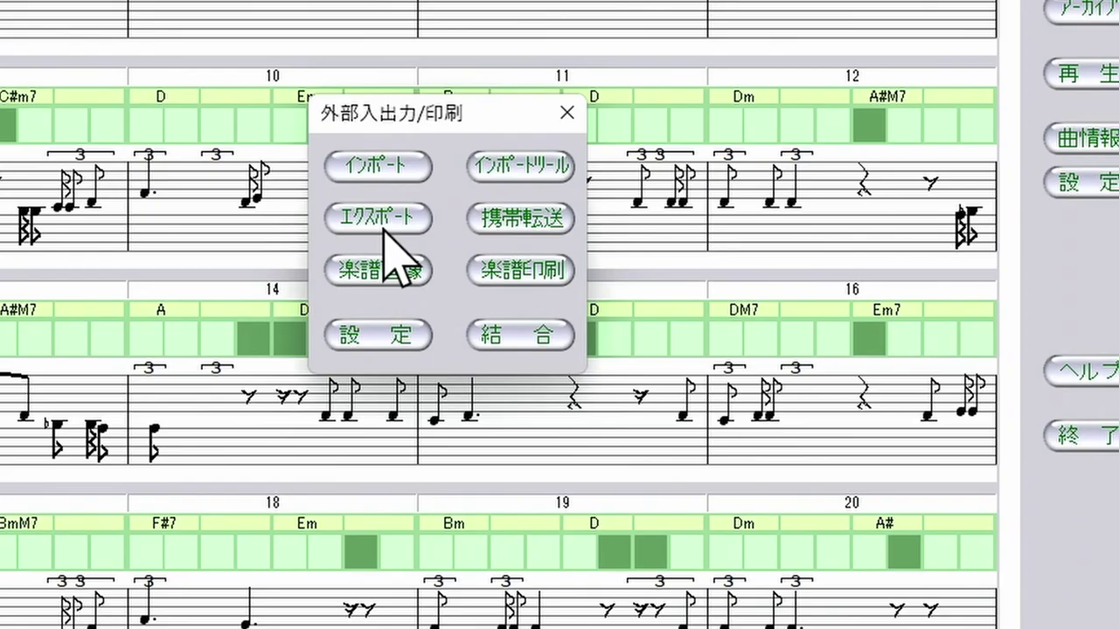
left_click(385, 218)
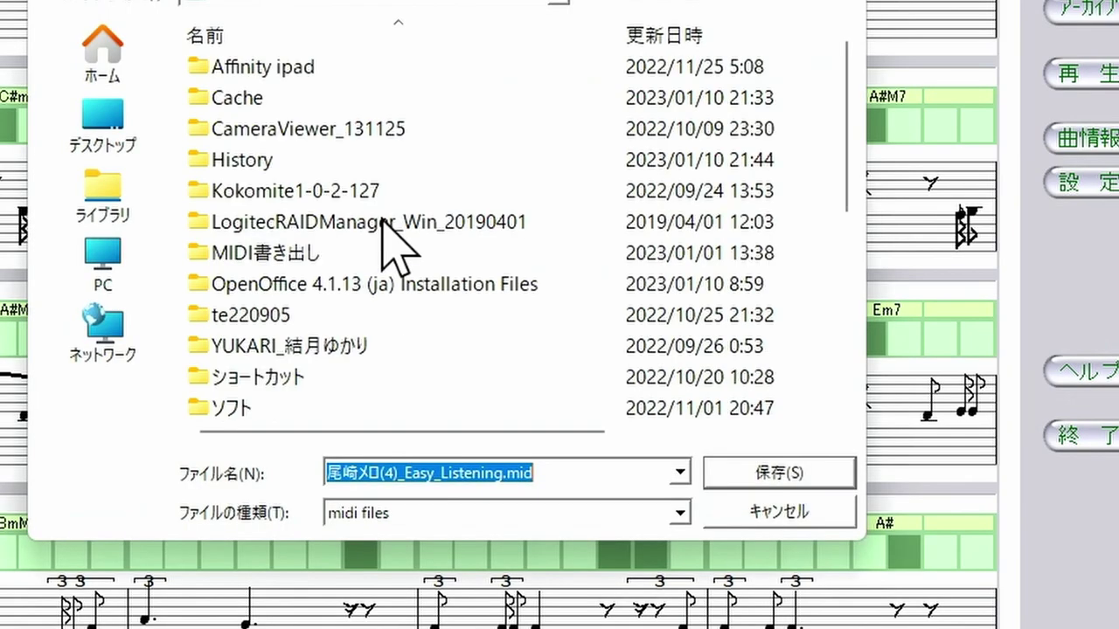
left_click(686, 518)
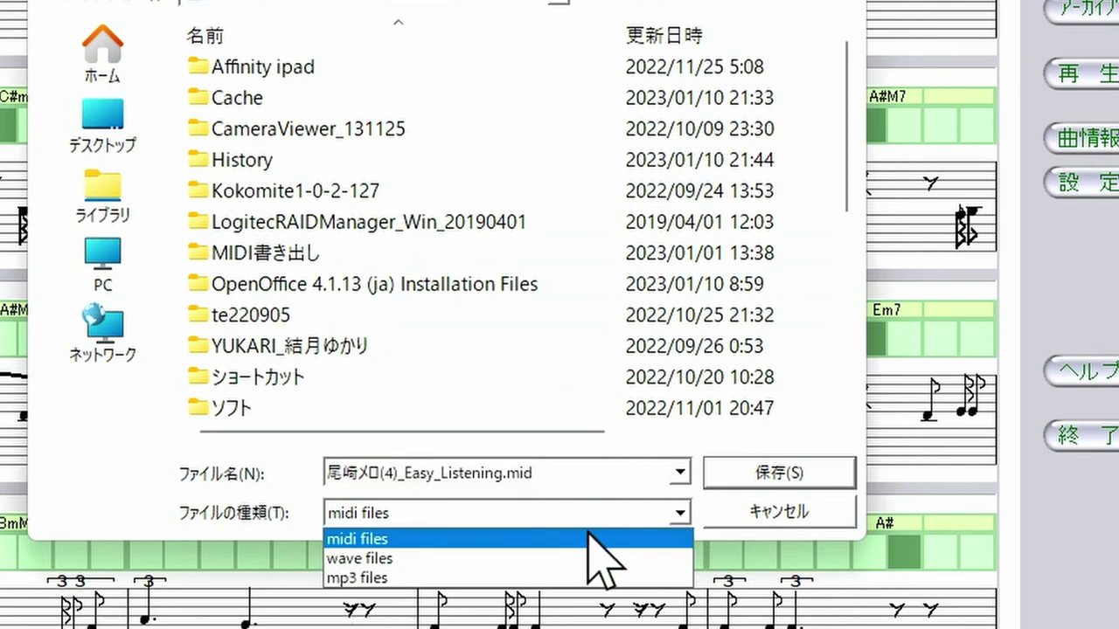
left_click(510, 559)
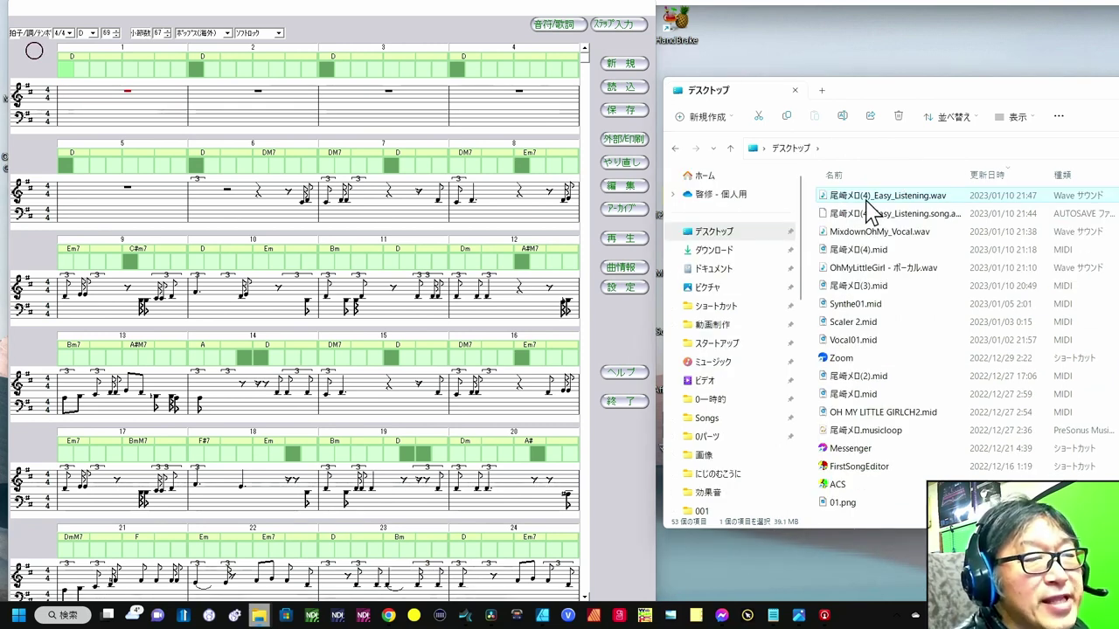
mouse_move(870, 210)
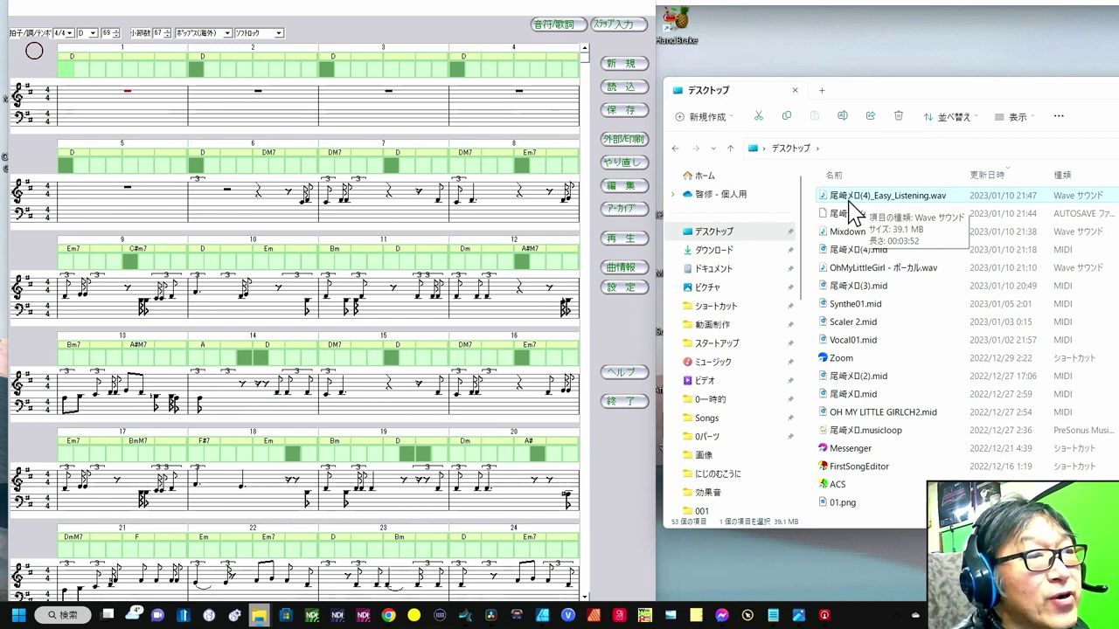
double_click(853, 210)
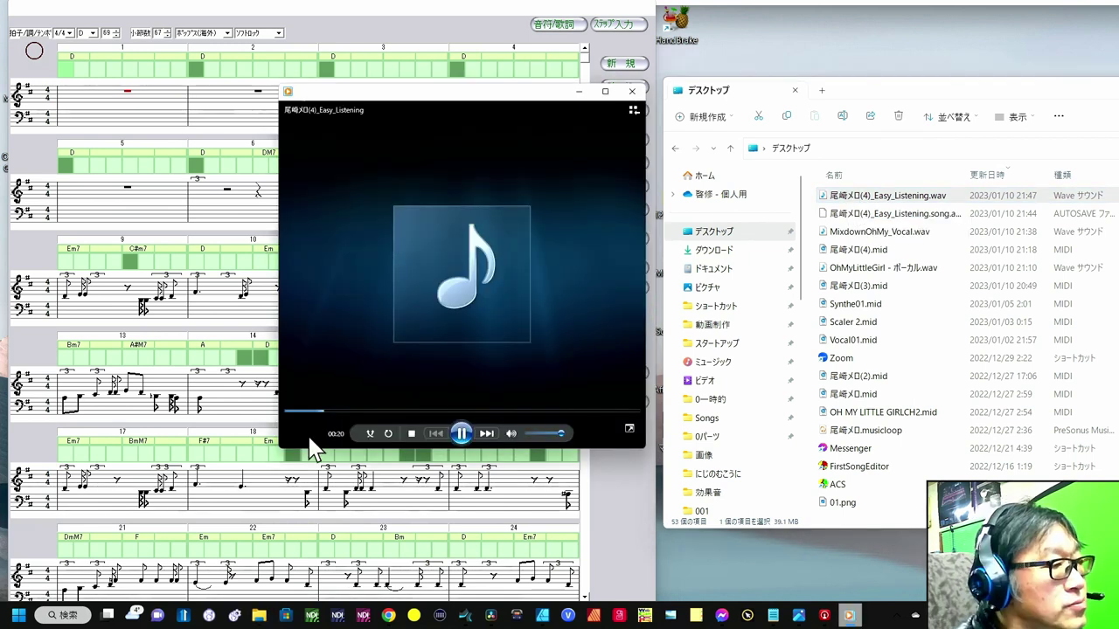